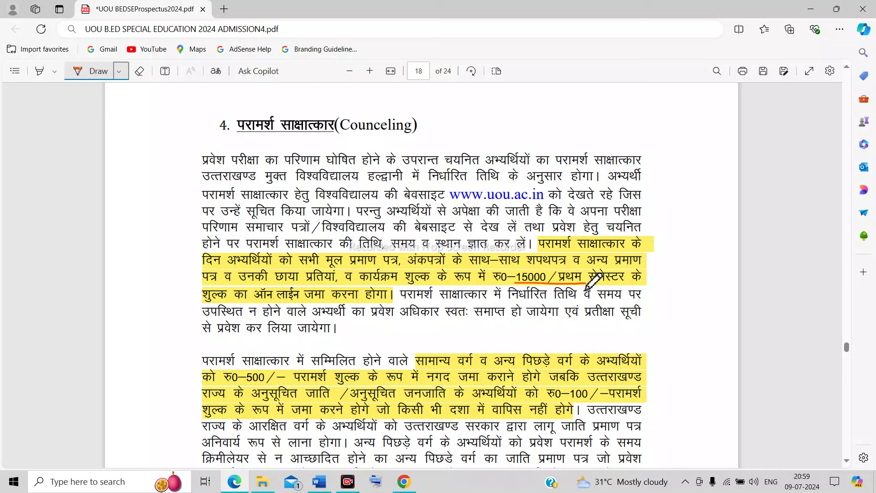
# - Underline "ऑन लाईन जमा करना" and the रु0-500 and रु0-100 counselling fees in the Counceling section on page 18
pyautogui.moveTo(255, 302); pyautogui.dragTo(359, 303)
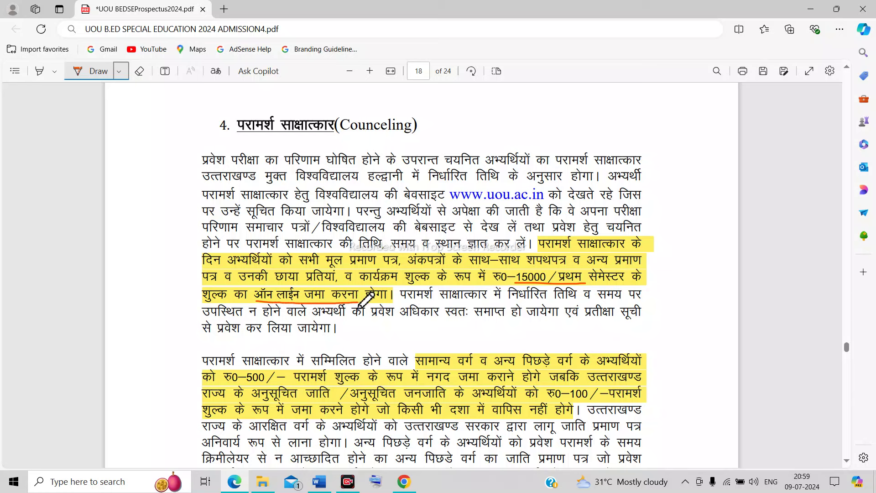
pyautogui.scroll(-2, 434, 333)
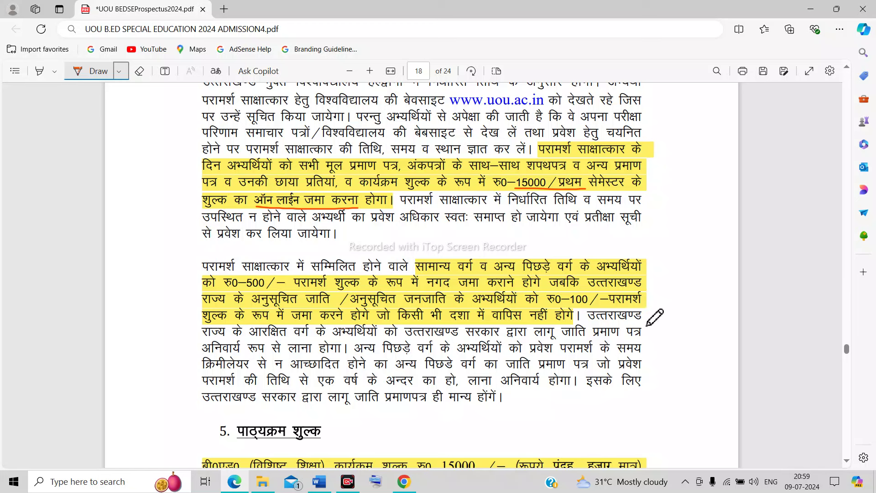
pyautogui.moveTo(228, 290); pyautogui.dragTo(265, 295)
pyautogui.moveTo(548, 307); pyautogui.dragTo(588, 309)
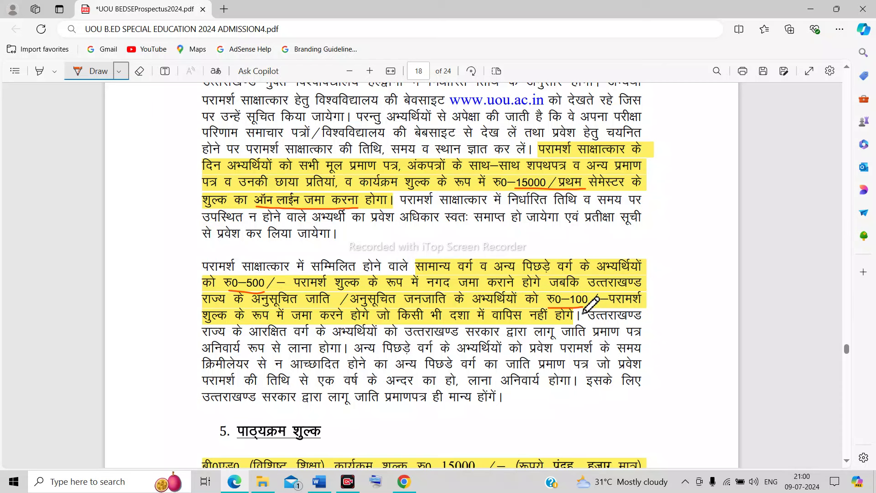
# - Mark below the पाठ्यक्रम शुल्क paragraph with a short stroke and underline "विश्वविद्यालय द्वारा परिवर्तनीय होगी" within it
pyautogui.scroll(-6, 588, 305)
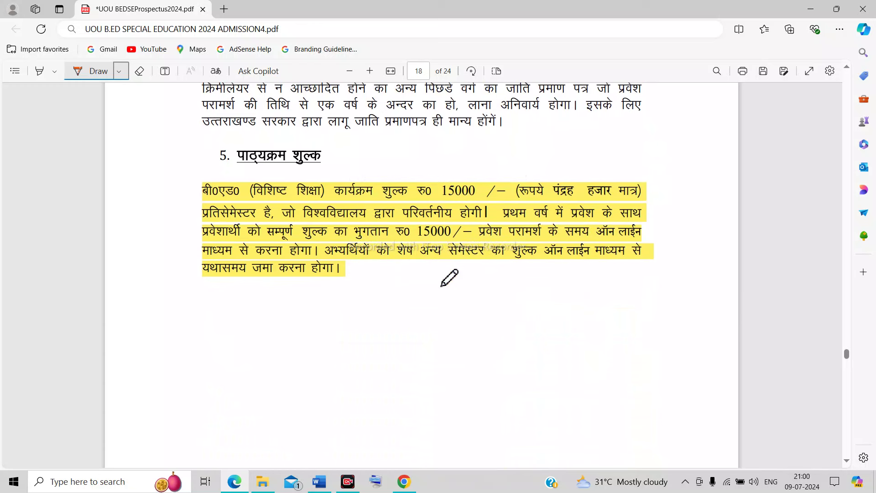
pyautogui.moveTo(306, 299); pyautogui.dragTo(364, 274)
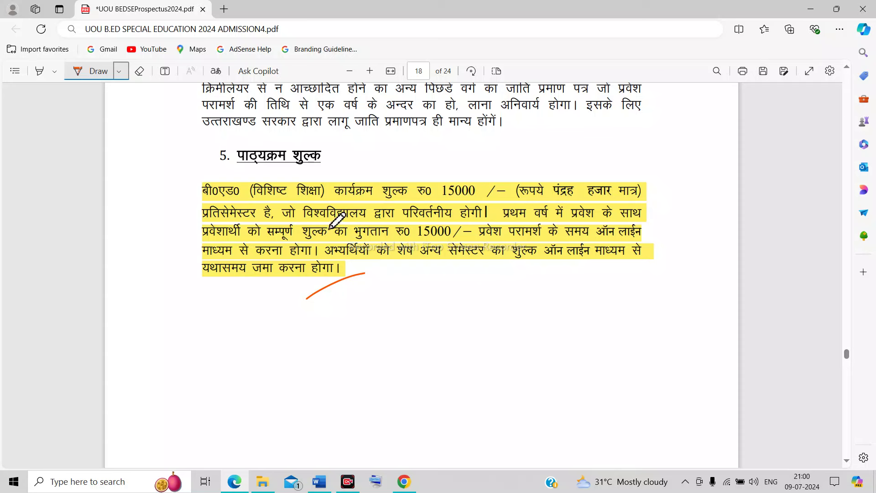
pyautogui.moveTo(305, 219); pyautogui.dragTo(480, 224)
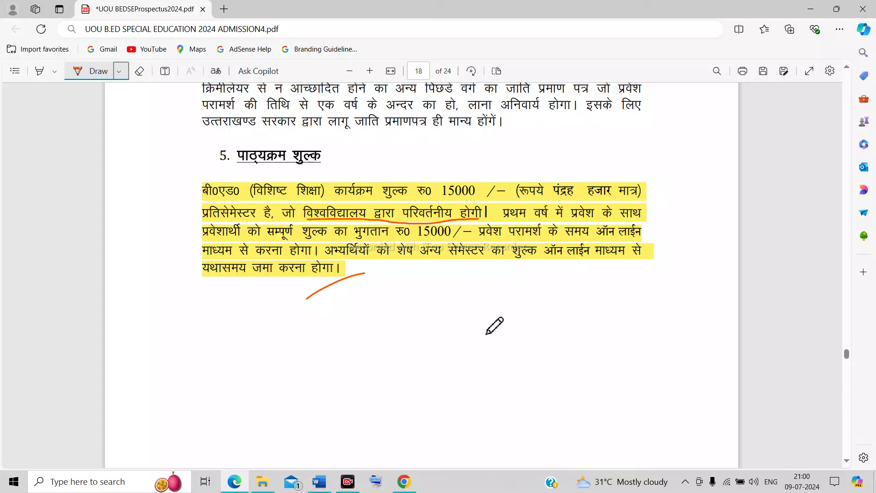
# - Underline "80 प्रतिशत", "कार्यशाला", "इण्टर्नशिप" and "उपस्थिति रखने" in the highlighted attendance rule of the evaluation section on page 22
pyautogui.scroll(-10, 487, 332)
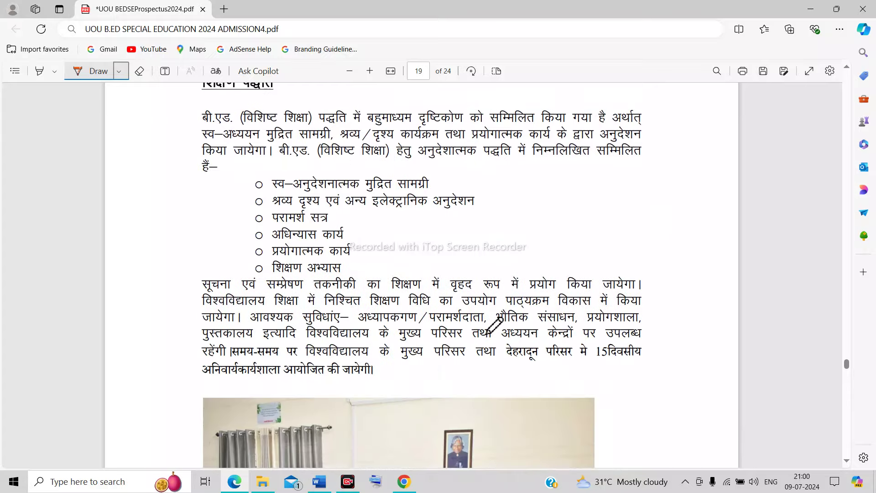
pyautogui.scroll(-20, 495, 325)
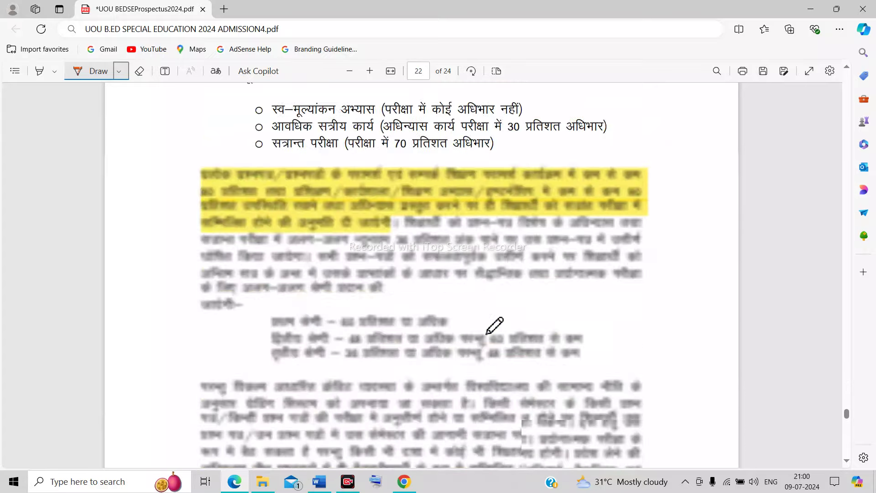
pyautogui.scroll(3, 494, 325)
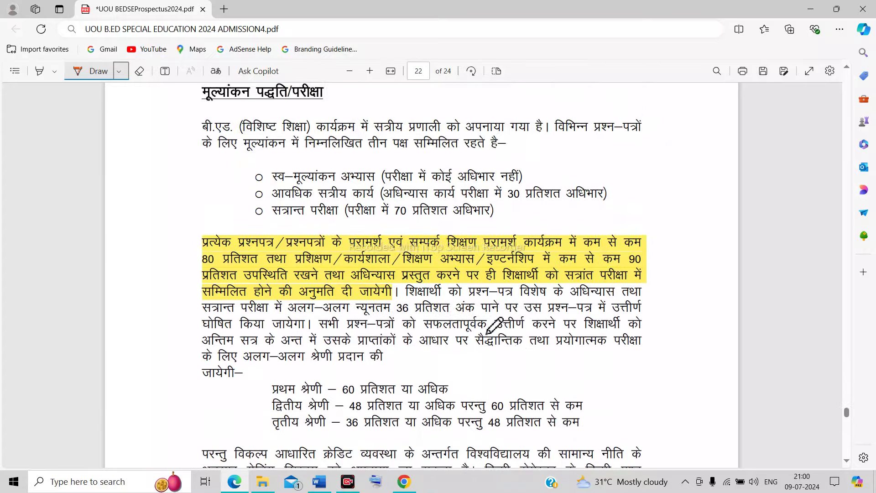
pyautogui.scroll(1, 495, 325)
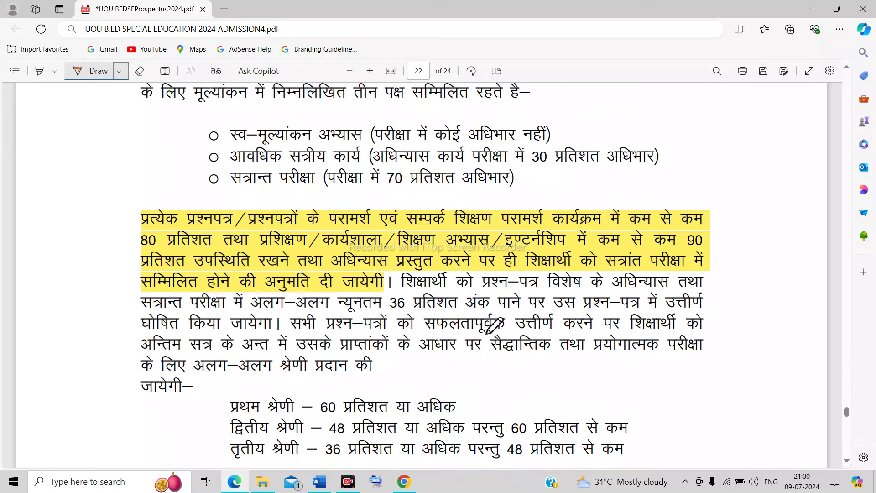
pyautogui.moveTo(149, 249); pyautogui.dragTo(216, 248)
pyautogui.moveTo(305, 250); pyautogui.dragTo(401, 249)
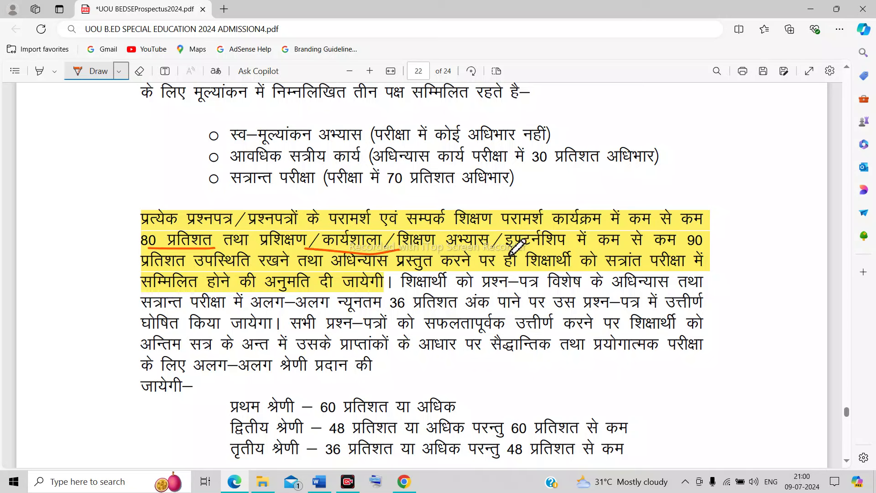
pyautogui.moveTo(505, 248); pyautogui.dragTo(576, 247)
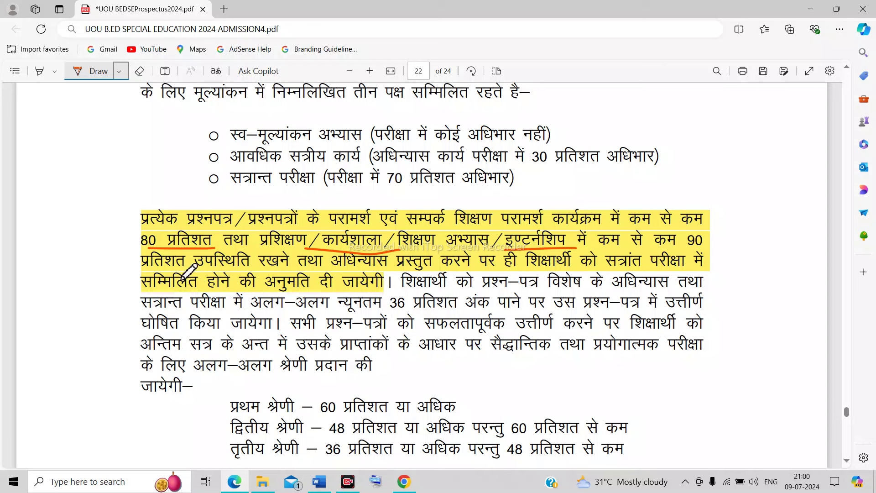
pyautogui.moveTo(175, 271); pyautogui.dragTo(289, 269)
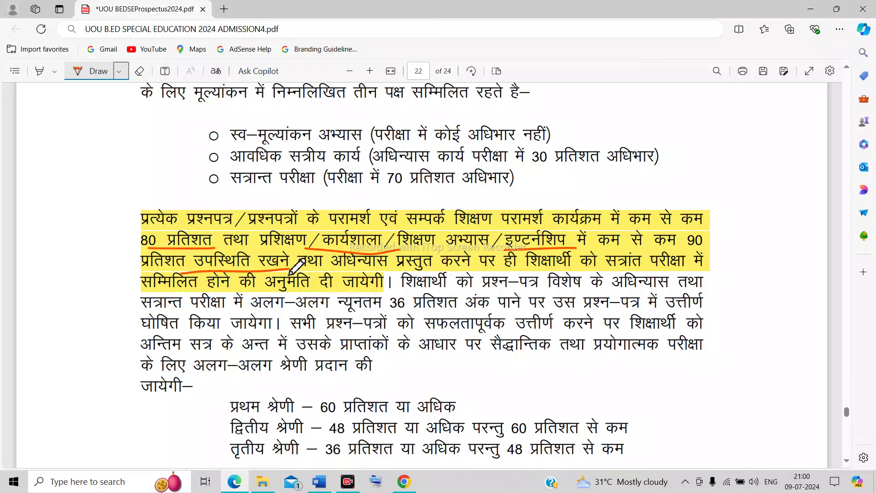
# - Underline the heading of the B.Ed. (विशिष्ट शिक्षा) no-objection certificate (NOC) format on page 24
pyautogui.hotkey('ctrl', '-')
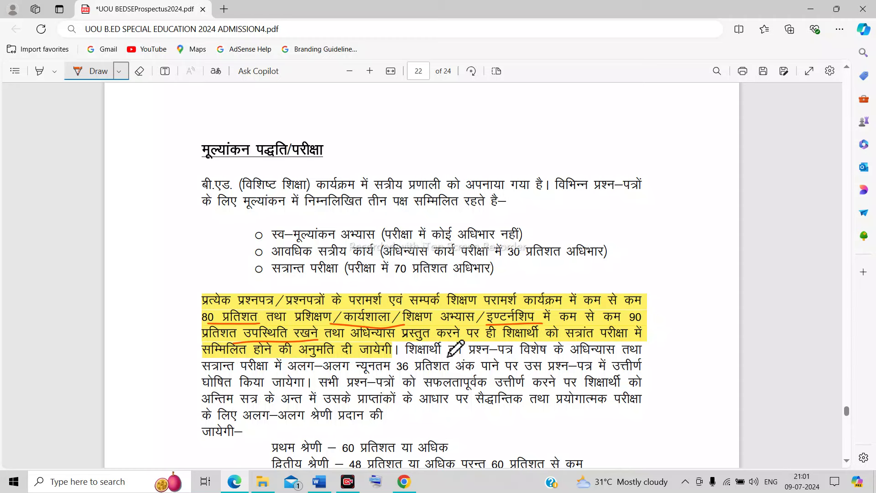
pyautogui.scroll(-10, 455, 348)
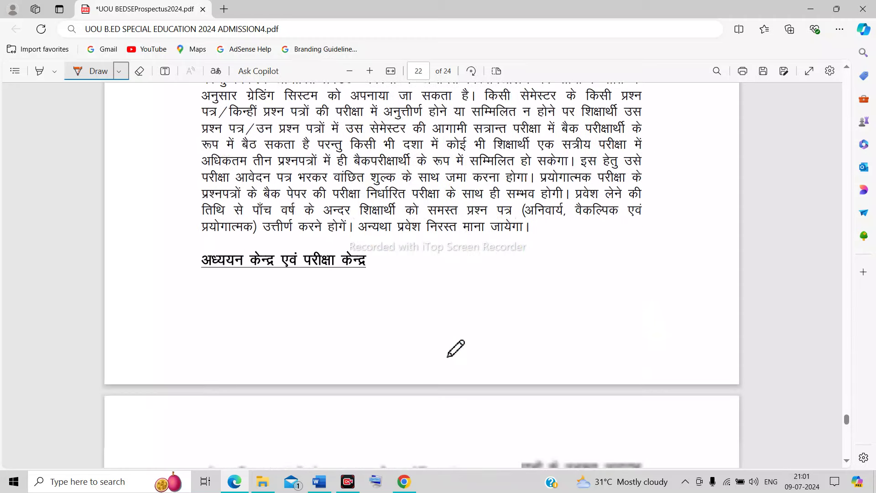
pyautogui.scroll(-10, 455, 349)
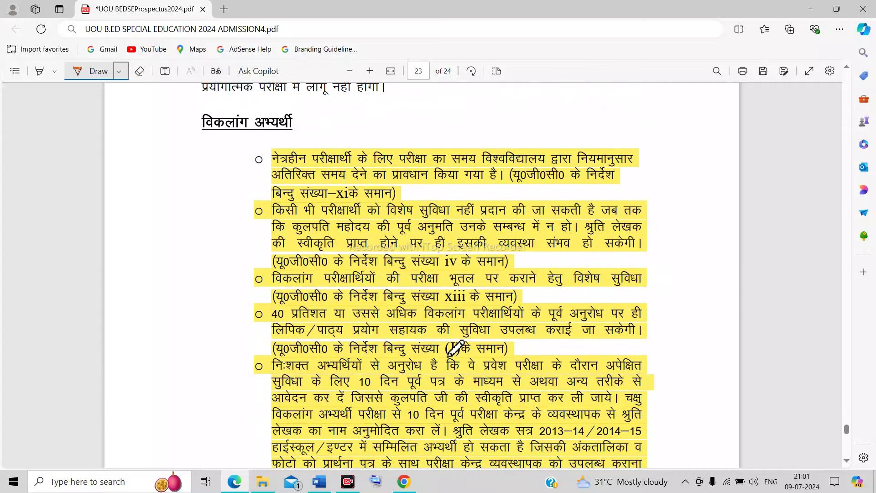
pyautogui.scroll(-2, 455, 349)
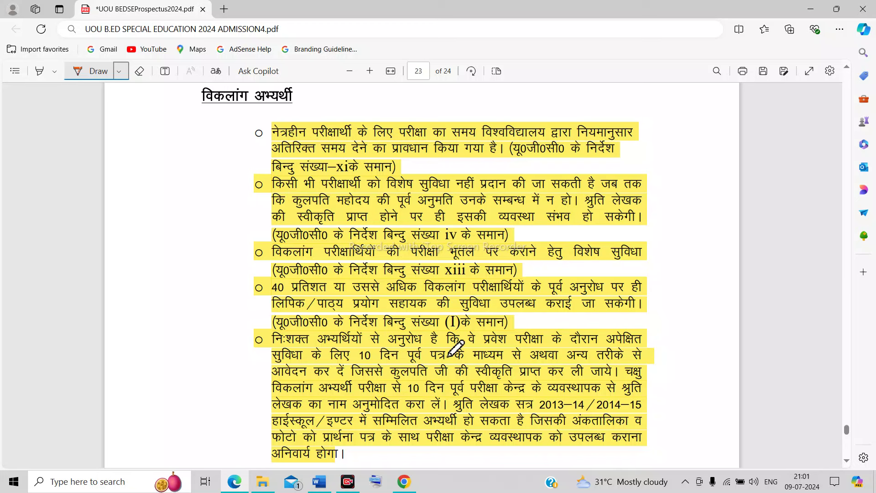
pyautogui.scroll(-2, 455, 349)
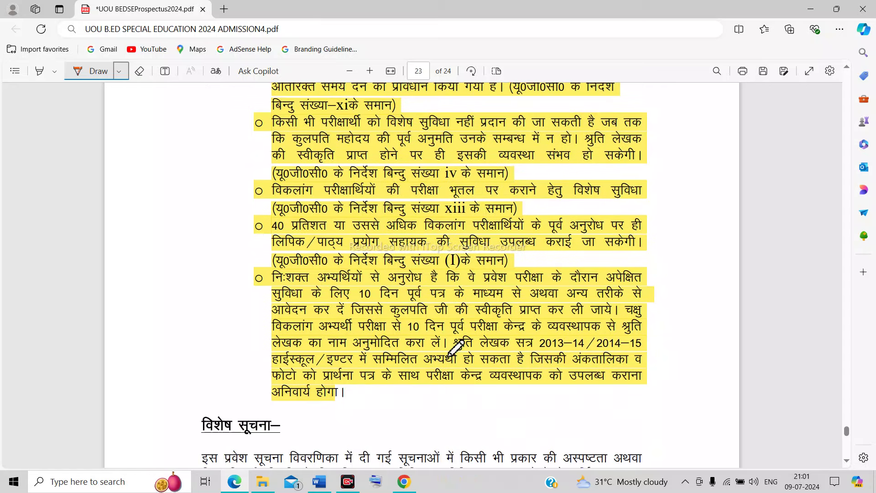
pyautogui.scroll(2, 456, 349)
pyautogui.scroll(-10, 456, 349)
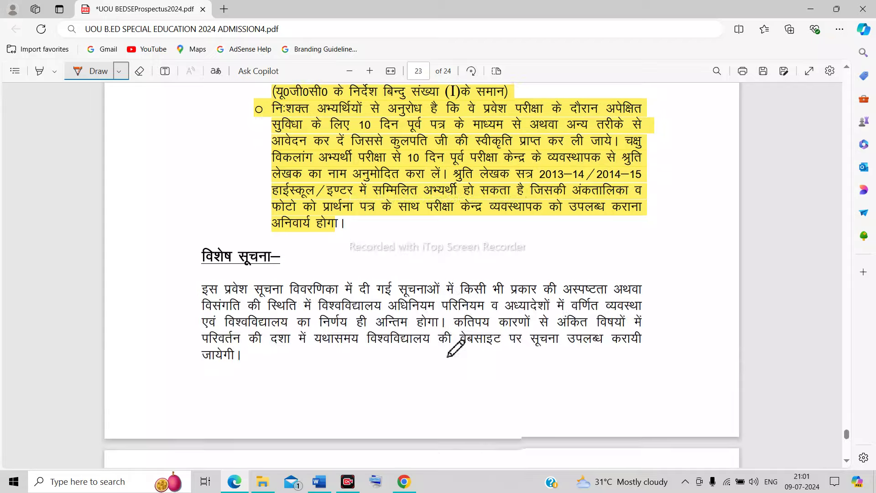
pyautogui.scroll(-5, 456, 349)
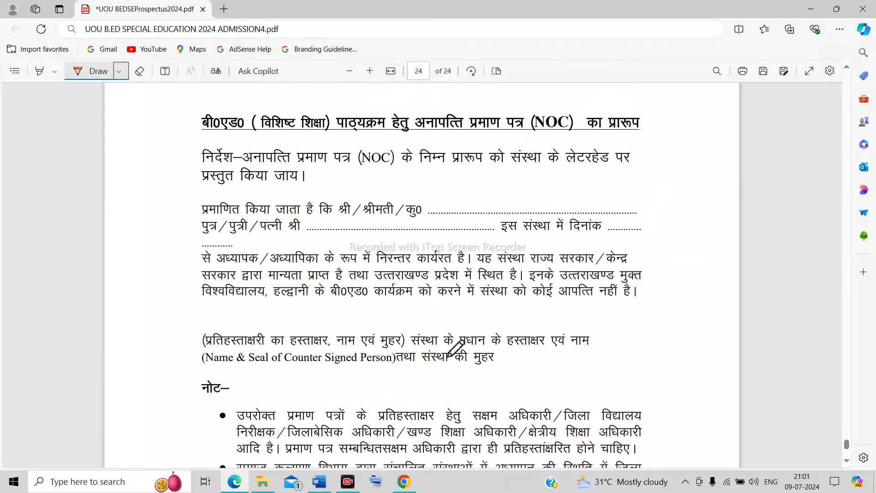
pyautogui.scroll(1, 413, 241)
pyautogui.moveTo(194, 199); pyautogui.dragTo(639, 215)
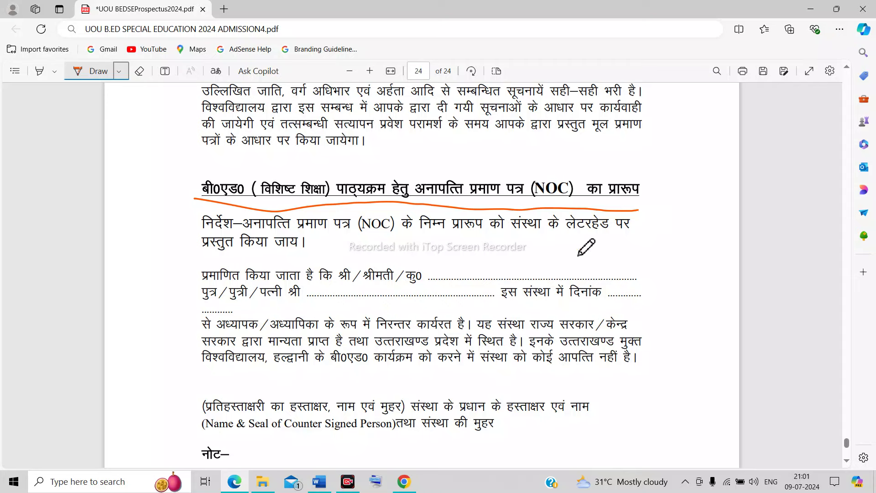
# - Look through the NOC format with its notes and the special notice on the preceding page
pyautogui.scroll(-5, 542, 284)
pyautogui.keyDown('ctrl'); pyautogui.scroll(-1, 542, 284); pyautogui.keyUp('ctrl')
pyautogui.scroll(2, 550, 276)
pyautogui.scroll(-3, 550, 276)
pyautogui.scroll(6, 550, 276)
pyautogui.scroll(1, 550, 276)
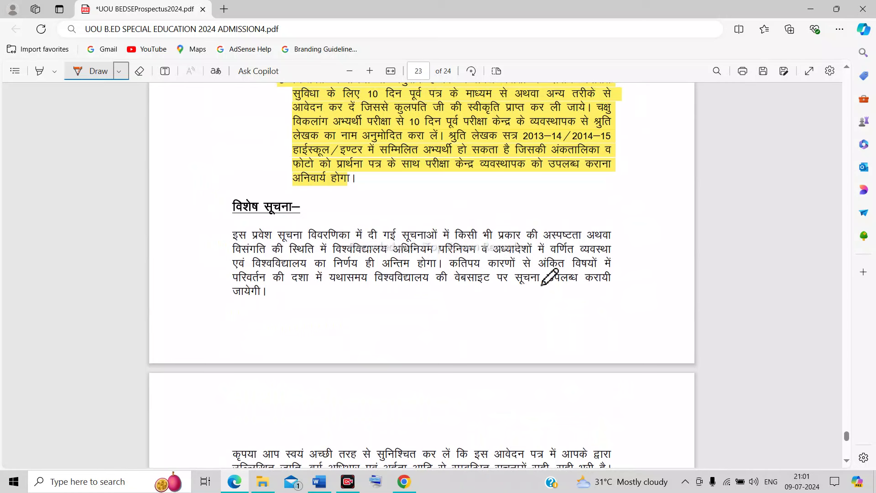
# - Switch to Chrome and read the applicant declaration on the Uttarakhand Open University General Instruction page
pyautogui.click(403, 482)
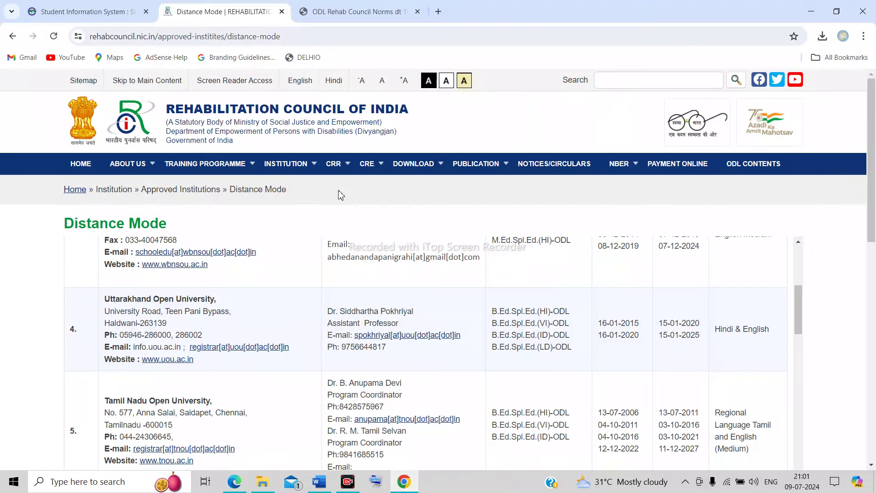
pyautogui.click(348, 9)
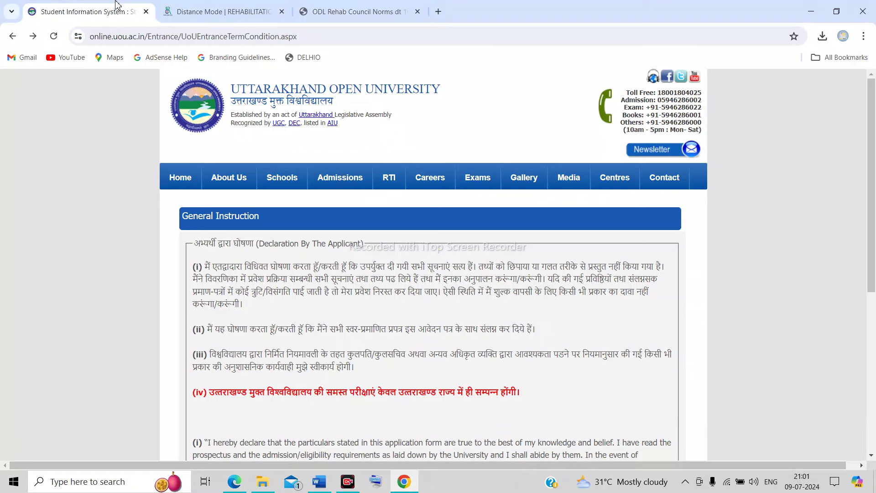
pyautogui.click(119, 6)
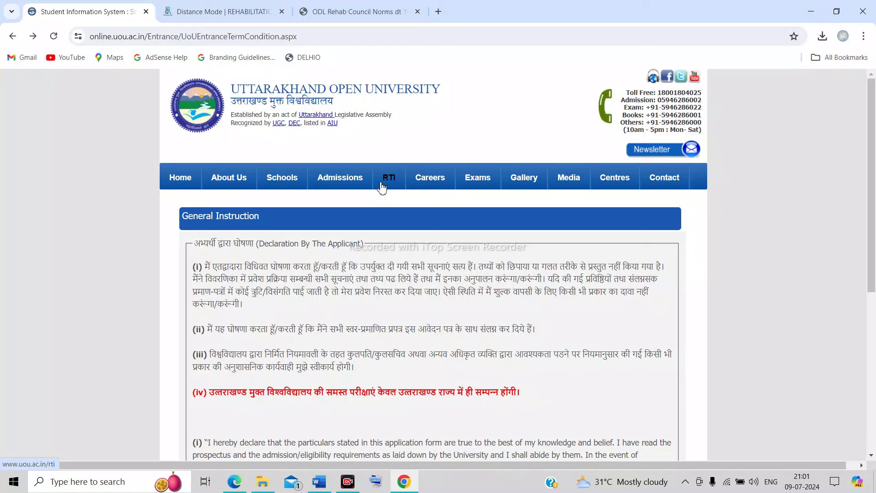
pyautogui.scroll(-5, 475, 309)
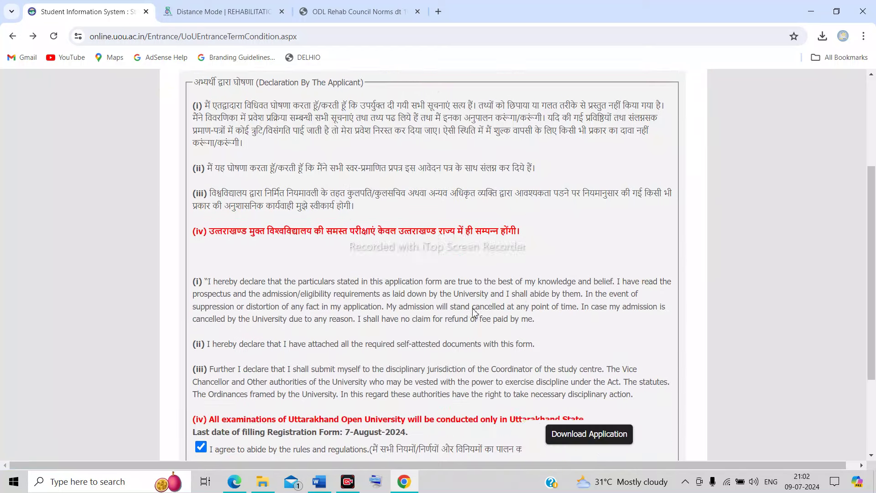
pyautogui.scroll(2, 475, 309)
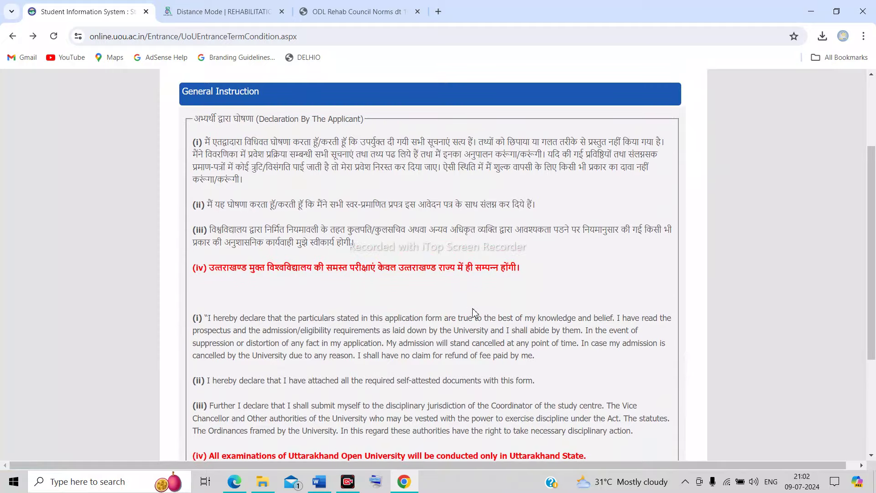
pyautogui.scroll(-4, 473, 312)
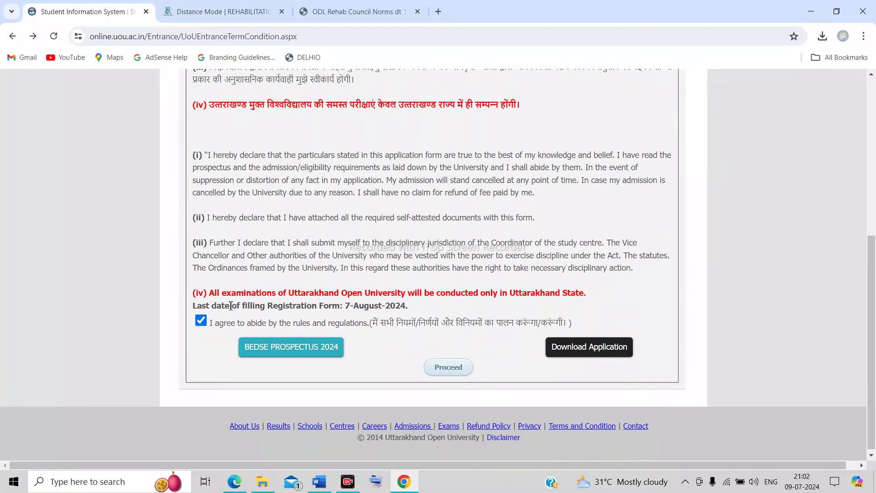
# - Agree to abide by the rules and regulations, check the registration deadline, and proceed to the B.Ed. (Special Education) entrance form
pyautogui.click(202, 322)
pyautogui.click(202, 322)
pyautogui.hotkey('ctrl', '+')
pyautogui.hotkey('ctrl', '+')
pyautogui.hotkey('ctrl', '+')
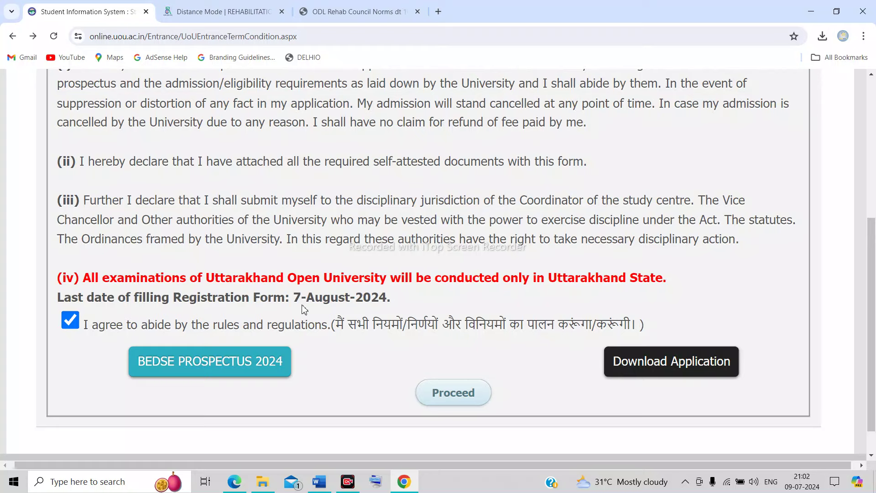
pyautogui.hotkey('ctrl', '-')
pyautogui.hotkey('ctrl', '-')
pyautogui.hotkey('ctrl', '-')
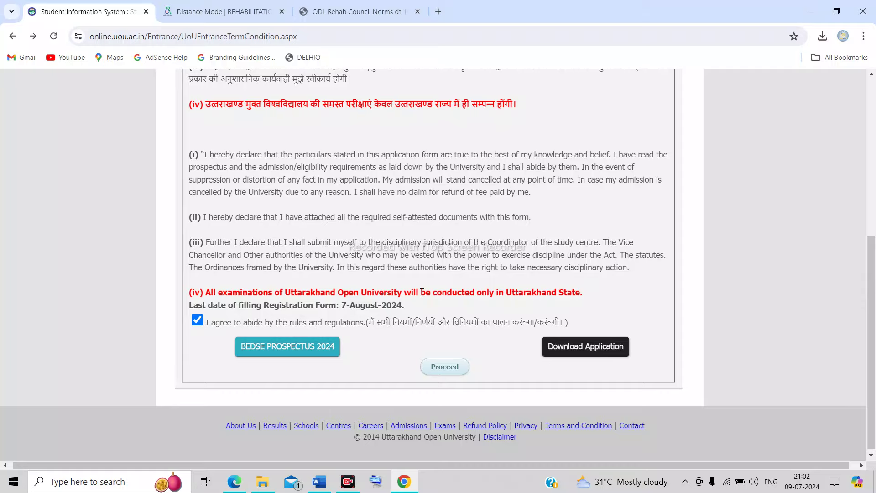
pyautogui.scroll(1, 423, 293)
pyautogui.scroll(-2, 420, 297)
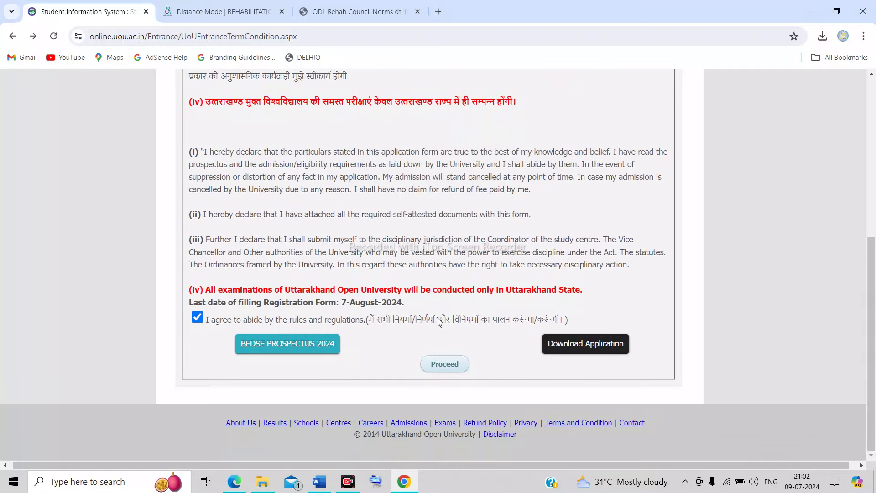
pyautogui.click(446, 366)
pyautogui.click(446, 367)
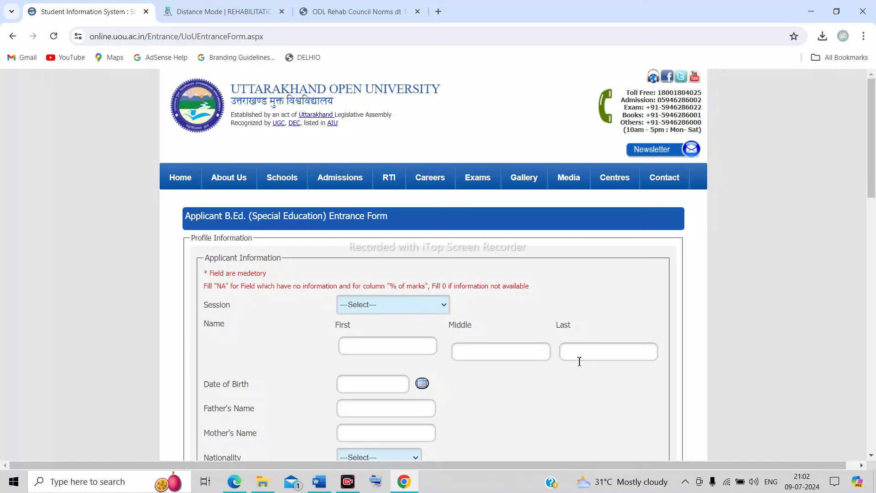
# - Look over the B.Ed. (Special Education) entrance form and set its session to JULY-2024
pyautogui.scroll(-15, 580, 361)
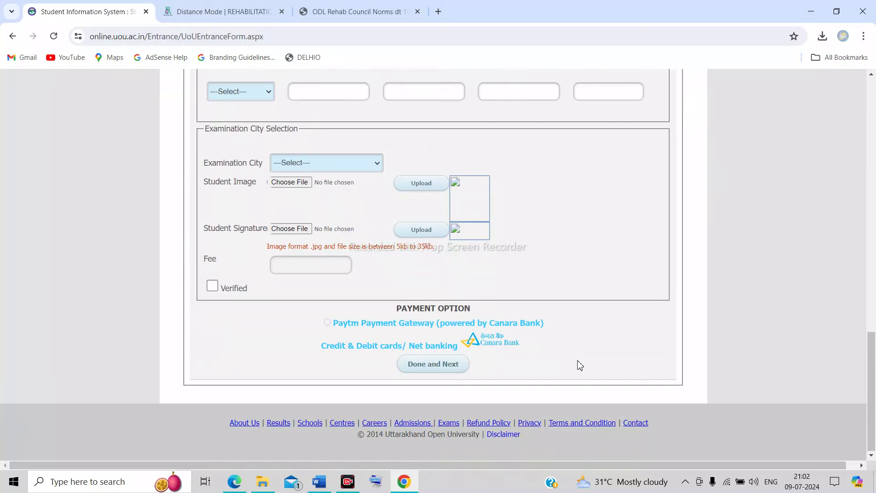
pyautogui.scroll(15, 579, 365)
pyautogui.hotkey('ctrl', '+')
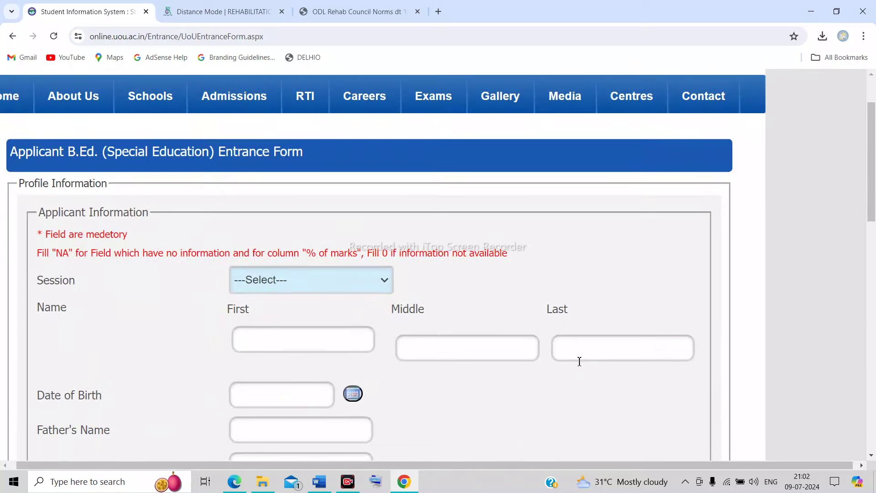
pyautogui.hotkey('ctrl', '-')
pyautogui.scroll(-1, 579, 364)
pyautogui.hotkey('ctrl', '+')
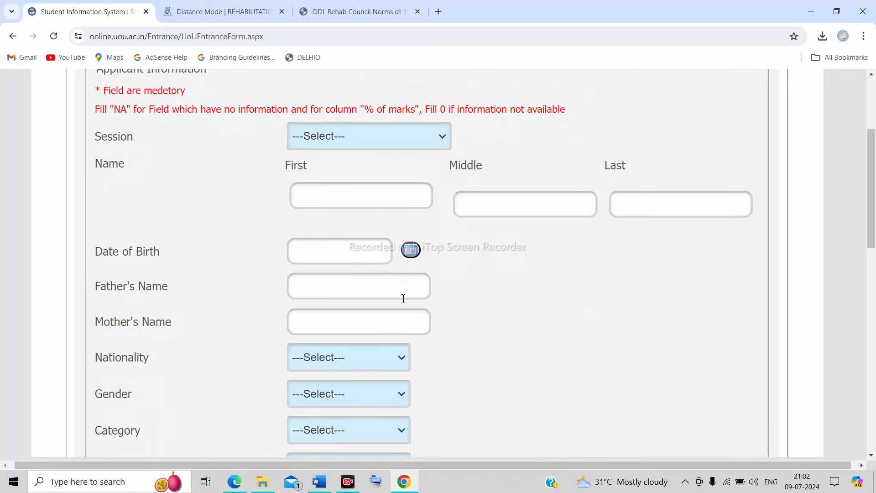
pyautogui.scroll(-1, 403, 298)
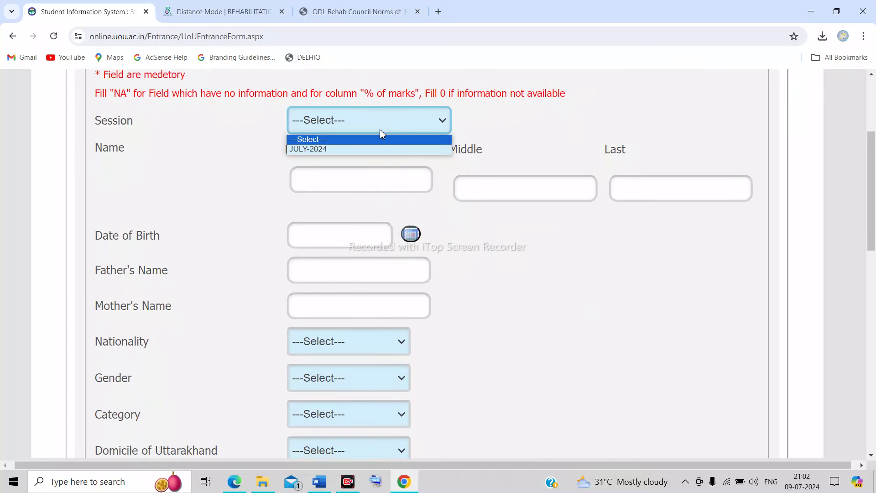
pyautogui.click(377, 148)
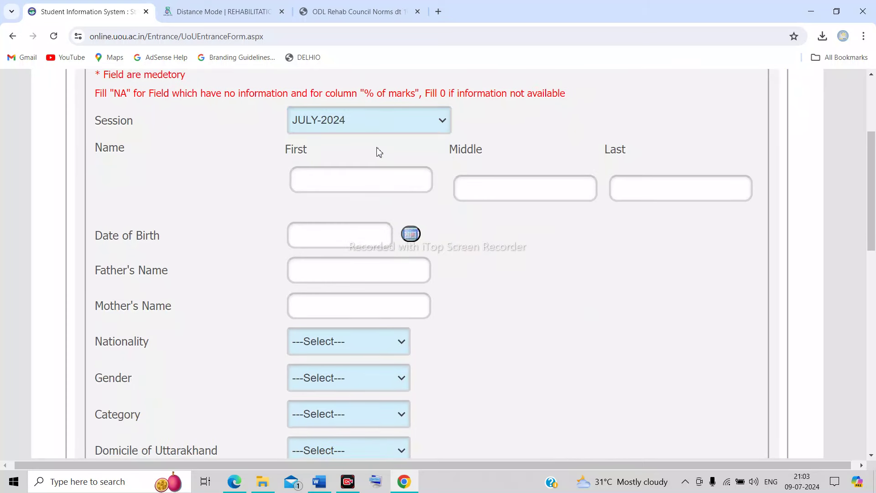
# - Go through the applicant's name, date of birth, father's name and mother's name fields, including the date picker, without filling them in
pyautogui.click(301, 178)
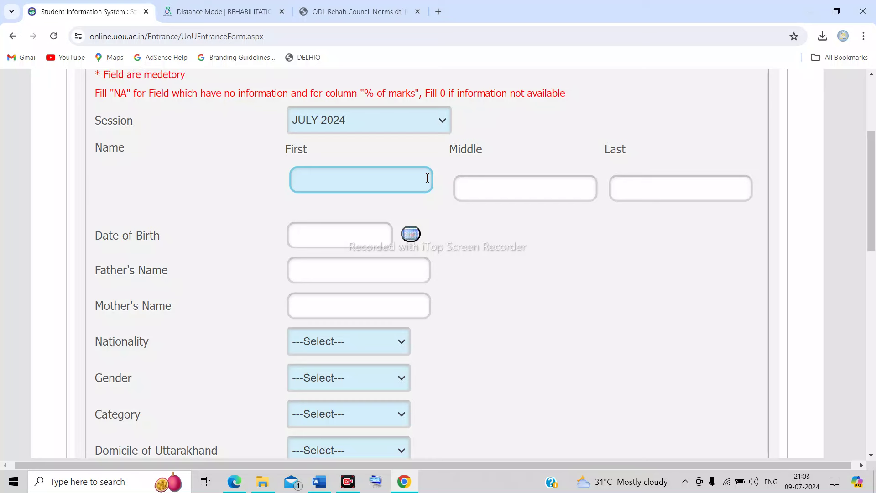
pyautogui.hotkey('ctrl', '-')
pyautogui.hotkey('ctrl', '-')
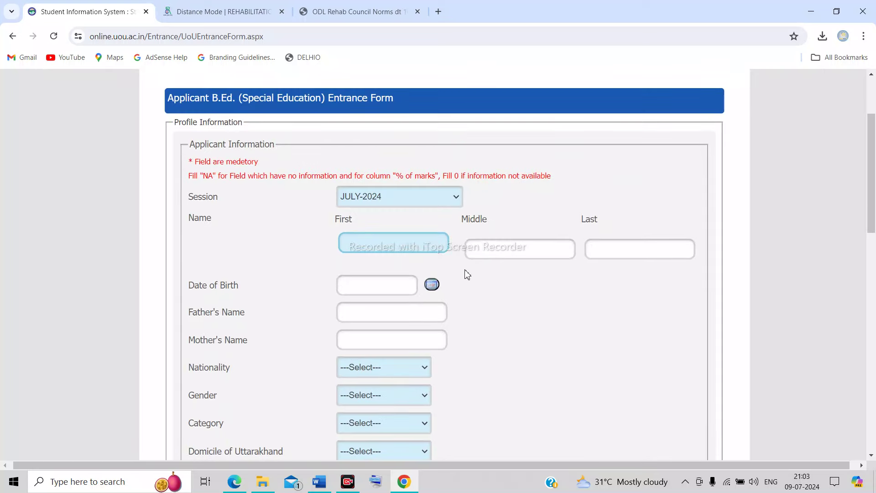
pyautogui.click(429, 285)
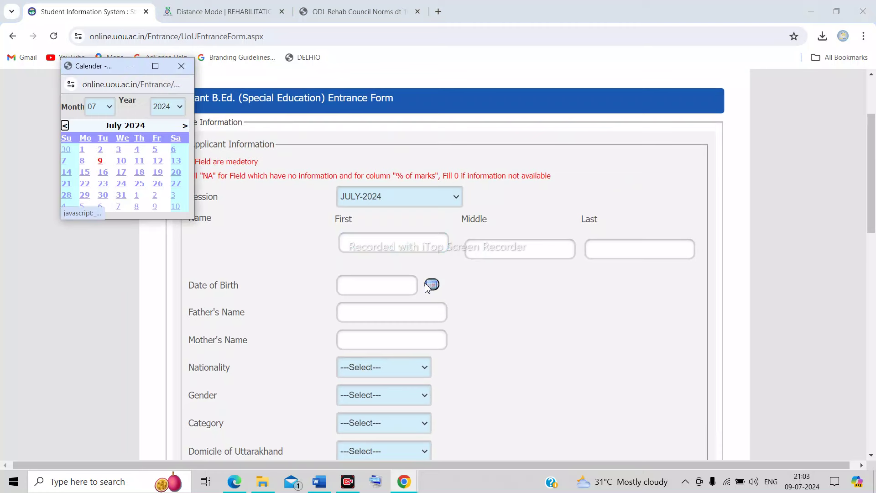
pyautogui.click(181, 66)
pyautogui.scroll(-2, 320, 237)
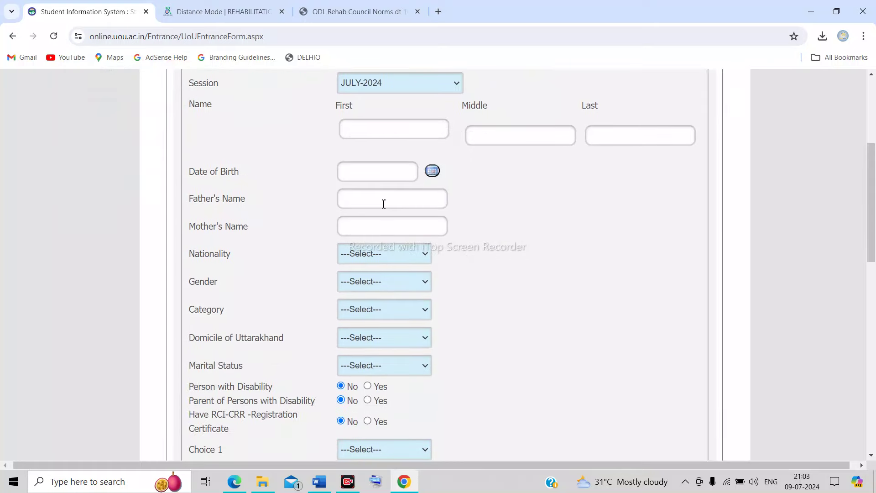
pyautogui.click(384, 203)
pyautogui.click(378, 229)
# - Set the applicant's nationality to Indian
pyautogui.hotkey('ctrl', '+')
pyautogui.hotkey('ctrl', '+')
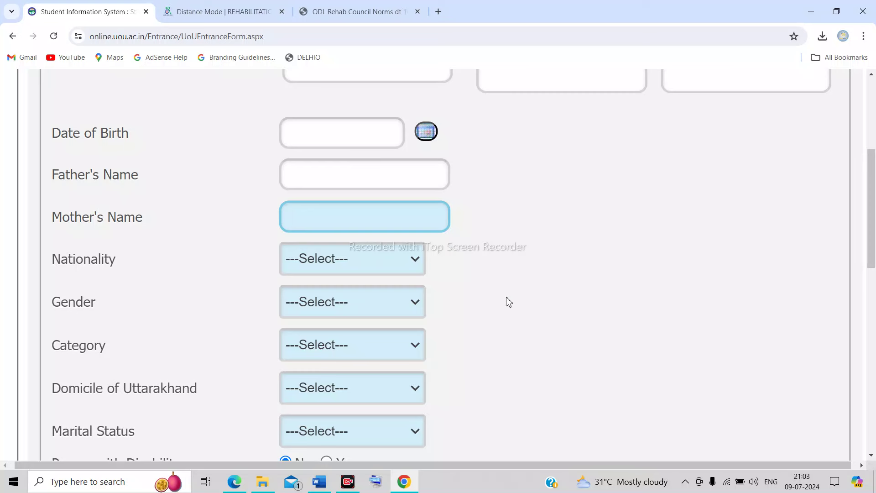
pyautogui.scroll(-1, 507, 301)
pyautogui.scroll(-1, 483, 255)
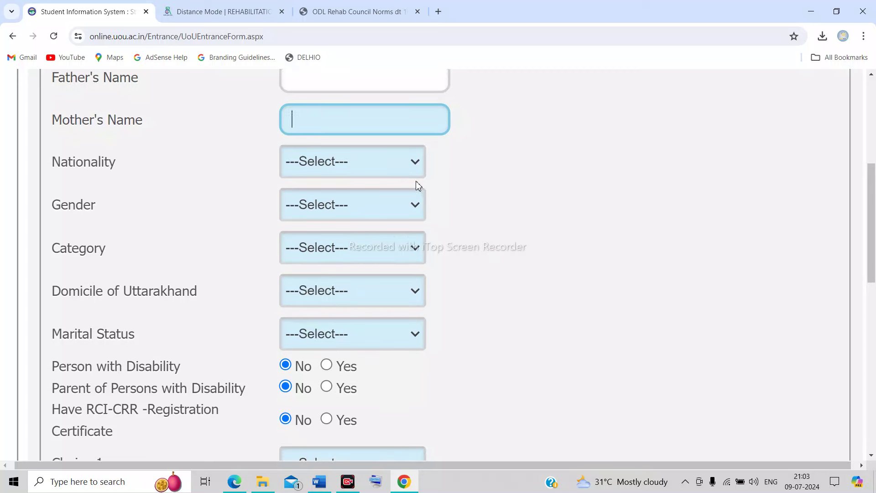
pyautogui.click(404, 170)
pyautogui.click(396, 193)
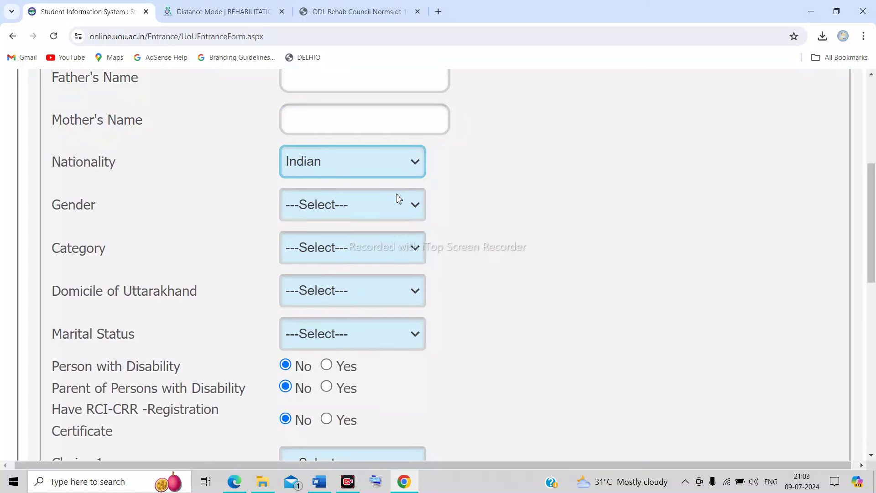
# - Set the applicant's gender to Male
pyautogui.click(400, 211)
pyautogui.click(401, 211)
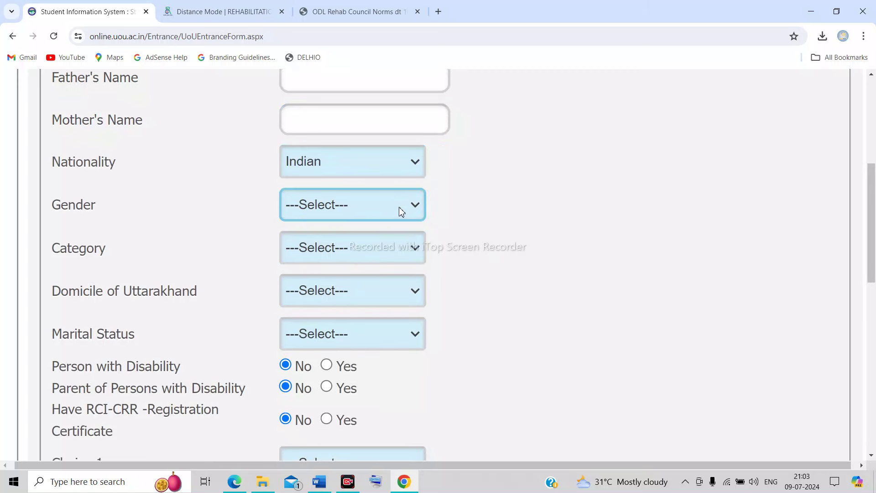
pyautogui.click(401, 211)
pyautogui.click(387, 231)
pyautogui.click(382, 216)
pyautogui.click(371, 237)
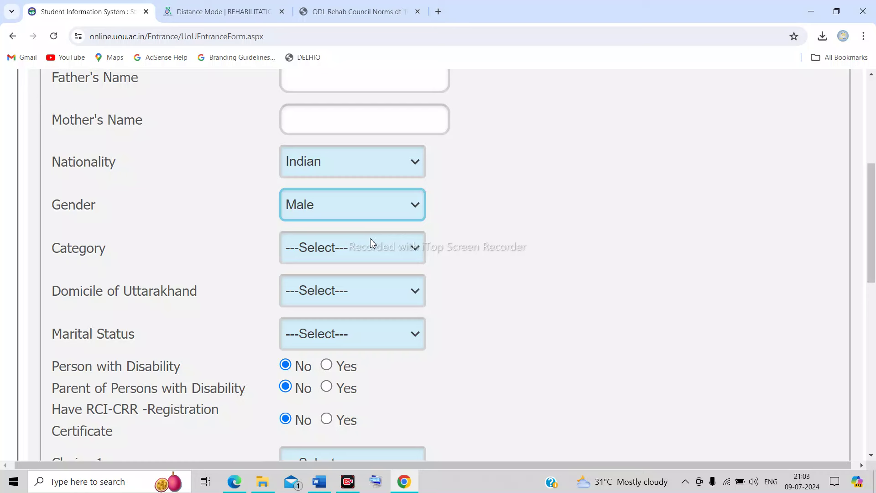
# - Set the category to Scheduled Caste and the domicile of Uttarakhand to No
pyautogui.click(372, 247)
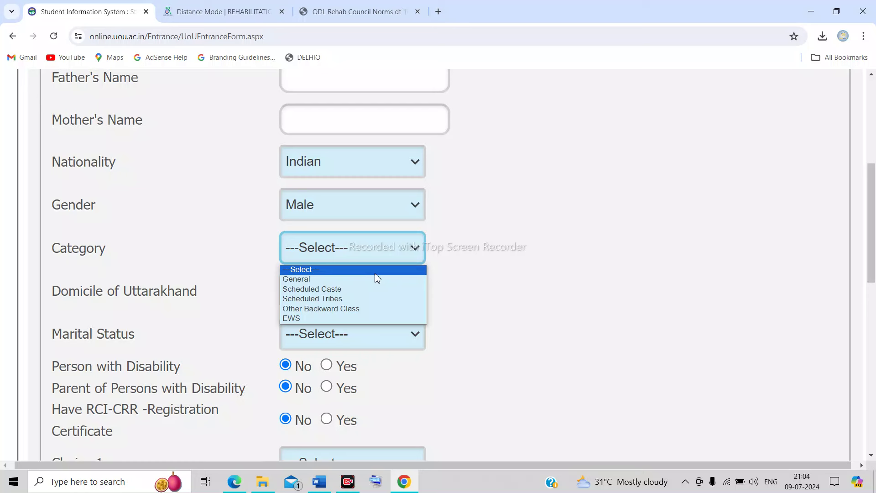
pyautogui.press('Down')
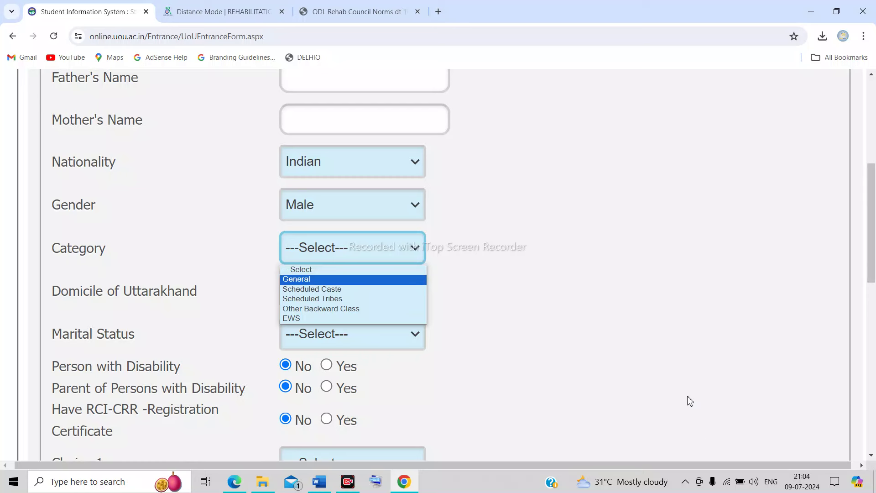
pyautogui.press('Down')
pyautogui.press('Tab')
pyautogui.scroll(-1, 584, 318)
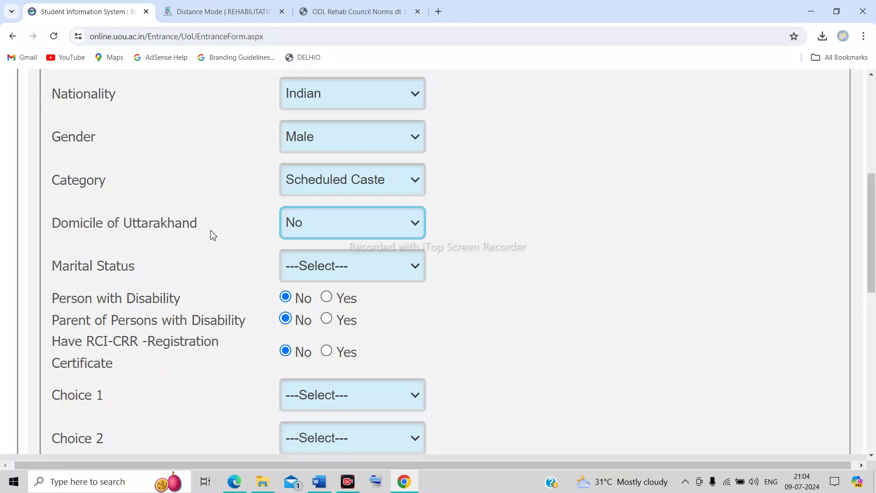
pyautogui.click(314, 231)
pyautogui.click(313, 229)
pyautogui.scroll(-1, 229, 245)
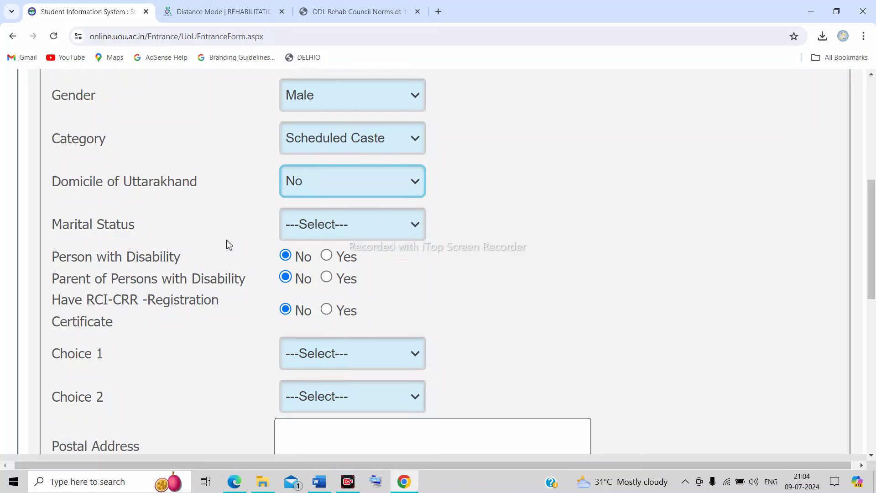
# - Look at the marital status options and the disability and RCI-CRR registration certificate questions
pyautogui.click(367, 232)
pyautogui.click(365, 230)
pyautogui.scroll(-2, 463, 260)
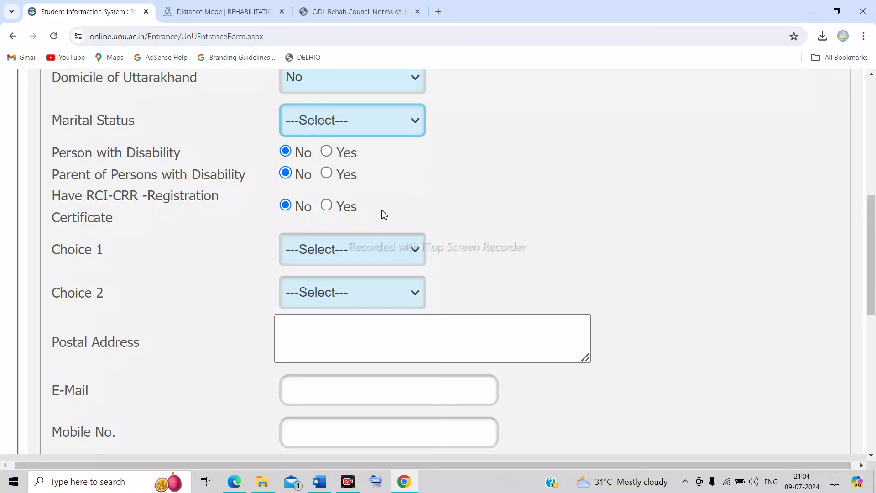
pyautogui.scroll(-1, 384, 215)
# - Review the specialisations offered under Choice 1 and select HI-Hearing Impaired
pyautogui.click(401, 207)
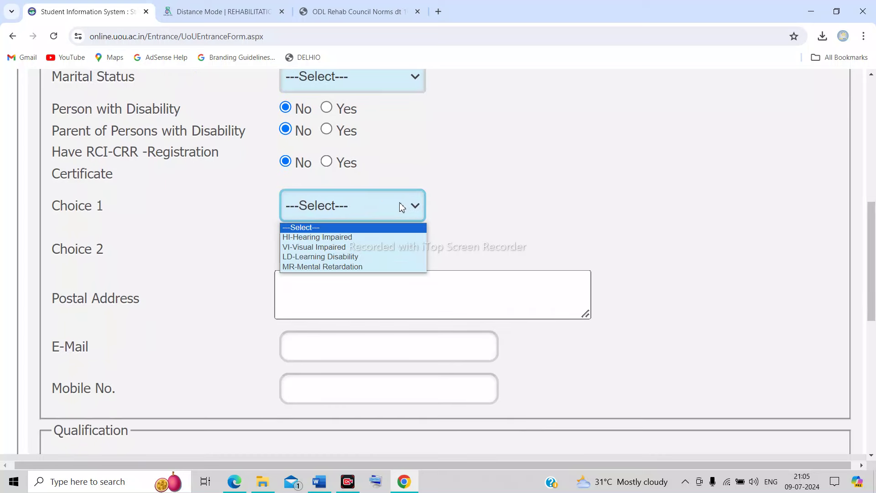
pyautogui.scroll(3, 402, 206)
pyautogui.click(402, 207)
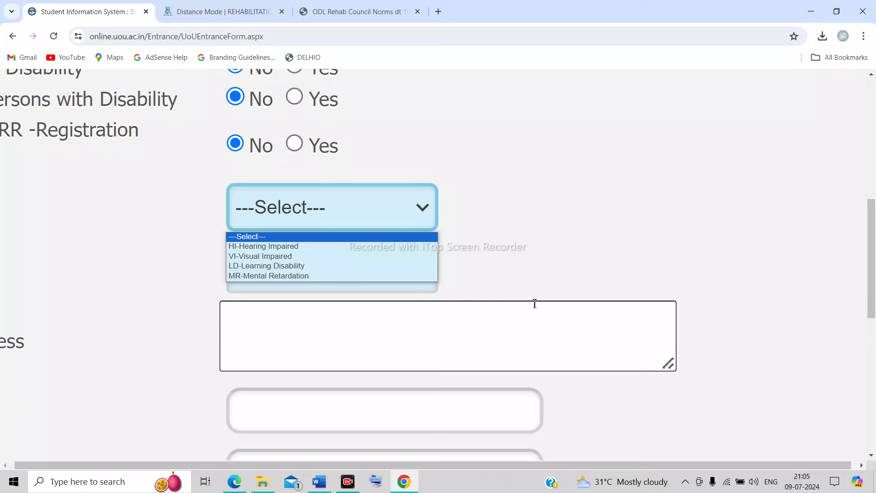
pyautogui.hscroll(-3, 512, 277)
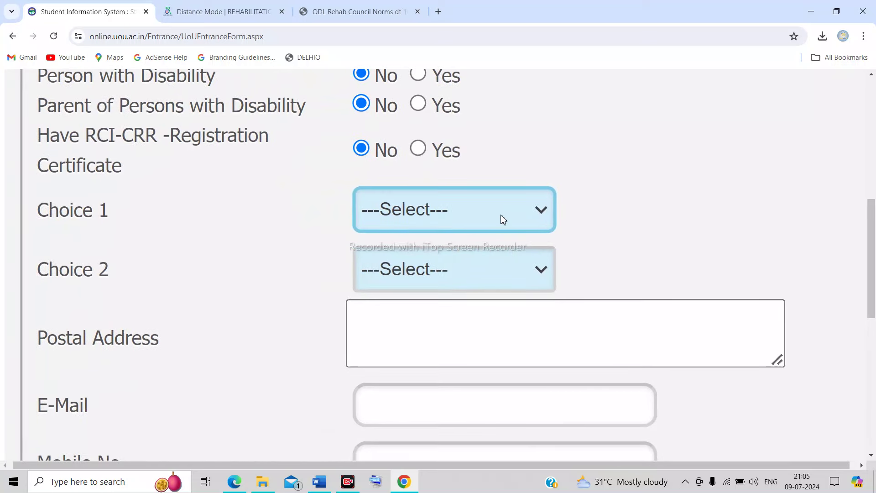
pyautogui.click(504, 220)
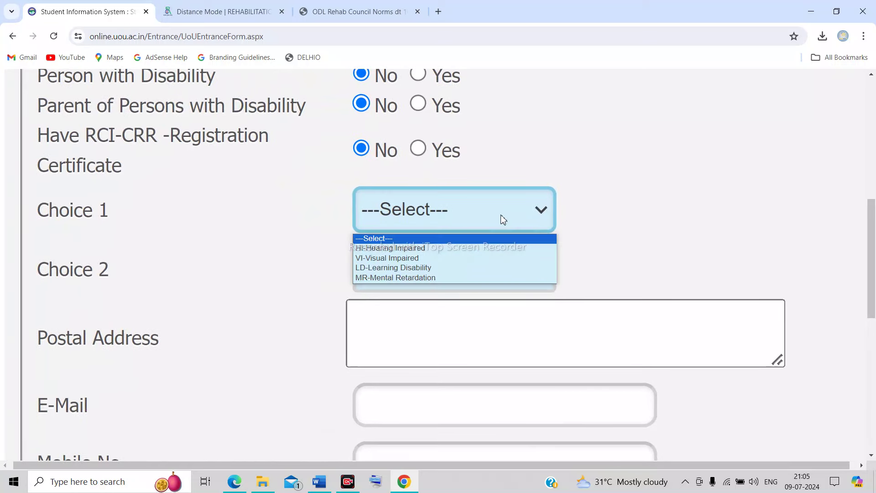
pyautogui.click(463, 254)
# - Set Choice 2 to LD-Learning Disability
pyautogui.click(463, 272)
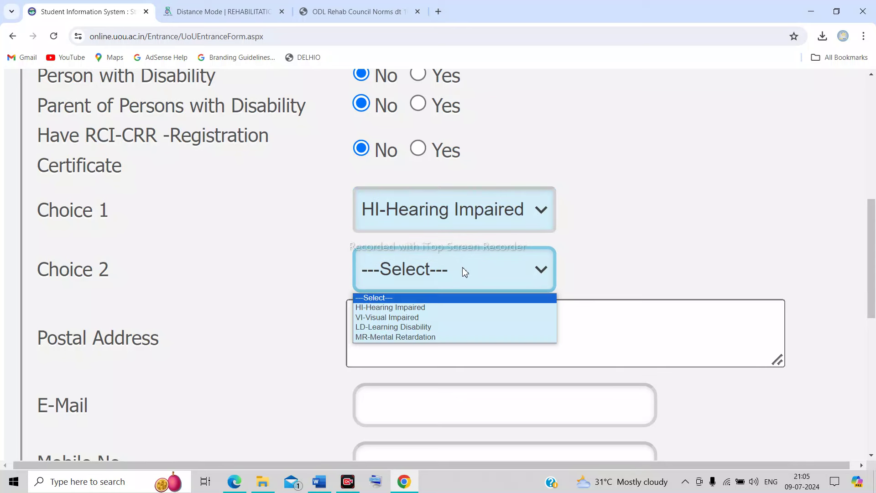
pyautogui.click(455, 301)
pyautogui.click(444, 276)
pyautogui.click(431, 315)
pyautogui.click(424, 276)
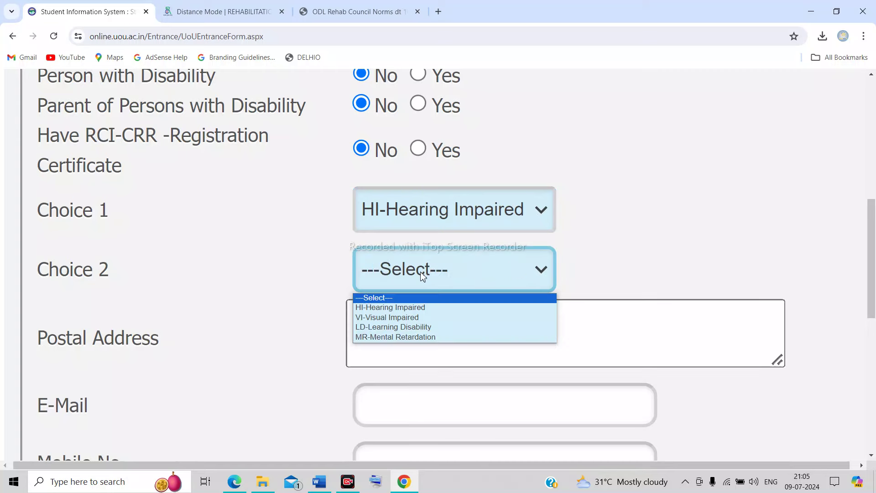
pyautogui.click(415, 328)
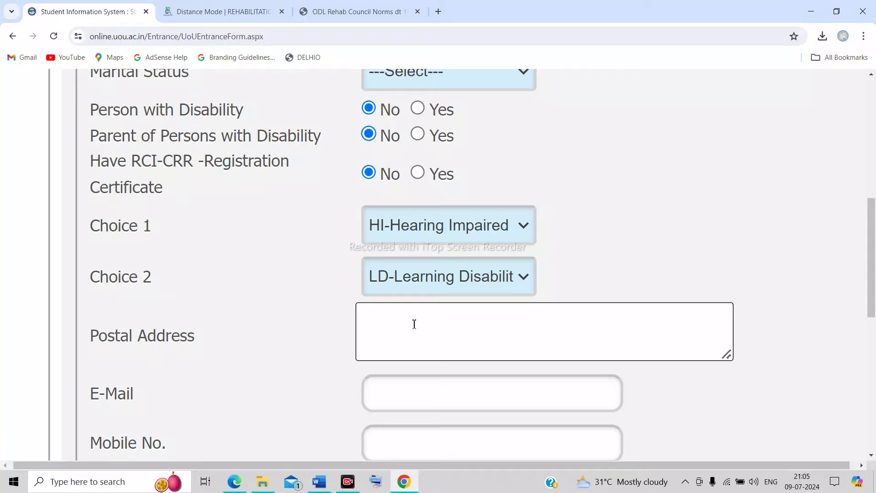
# - Go through the postal address, e-mail and mobile number fields without filling them in
pyautogui.scroll(-3, 413, 322)
pyautogui.click(396, 178)
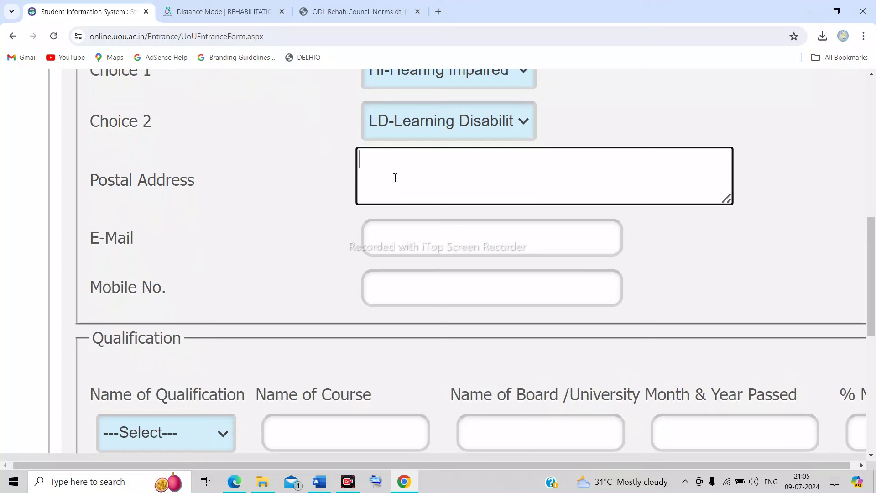
pyautogui.click(420, 230)
pyautogui.hotkey('ctrl', '-')
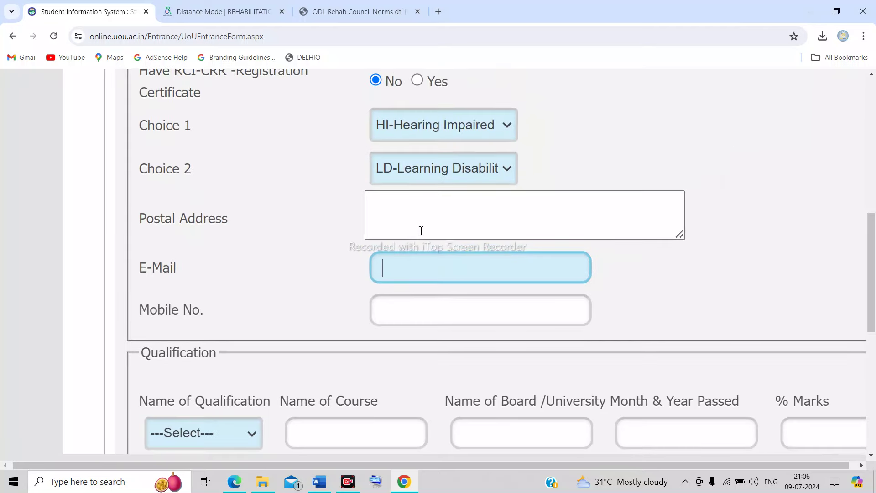
pyautogui.scroll(-3, 439, 308)
pyautogui.click(389, 175)
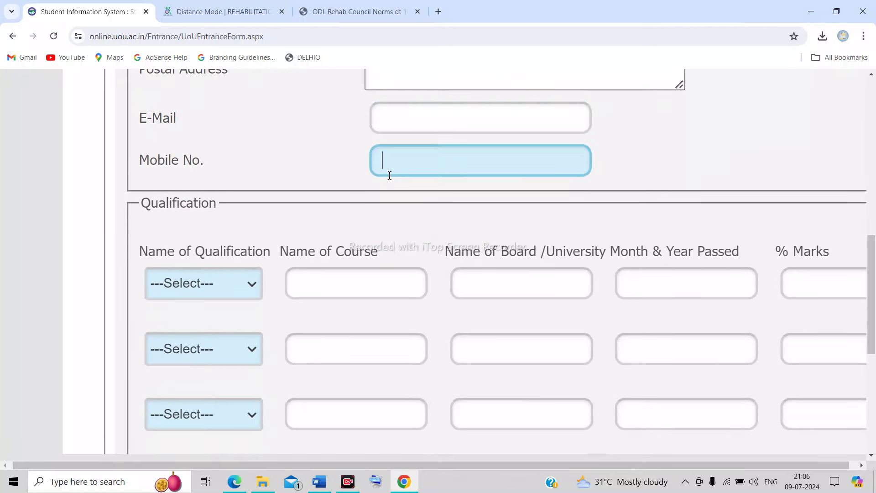
# - Examine the first Qualification row: the qualification options and the course, board/university, month and year passed, and % marks fields
pyautogui.hotkey('ctrl', '-')
pyautogui.scroll(-1, 397, 221)
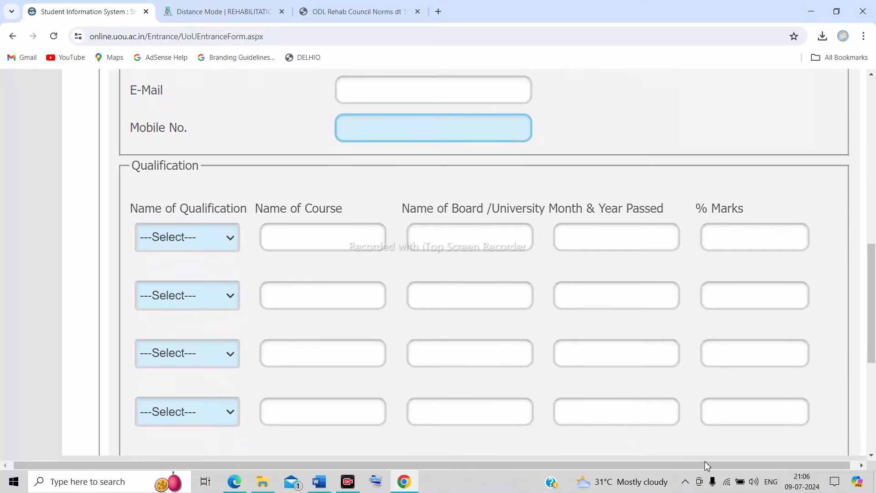
pyautogui.click(225, 238)
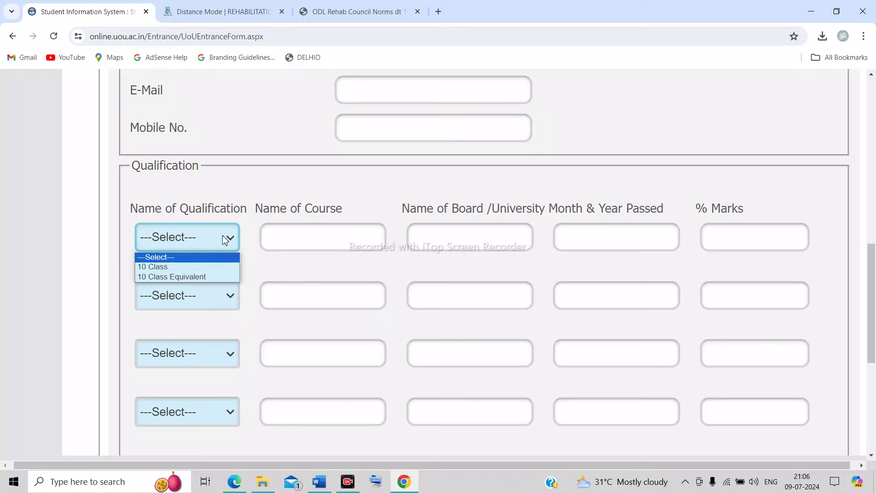
pyautogui.click(290, 240)
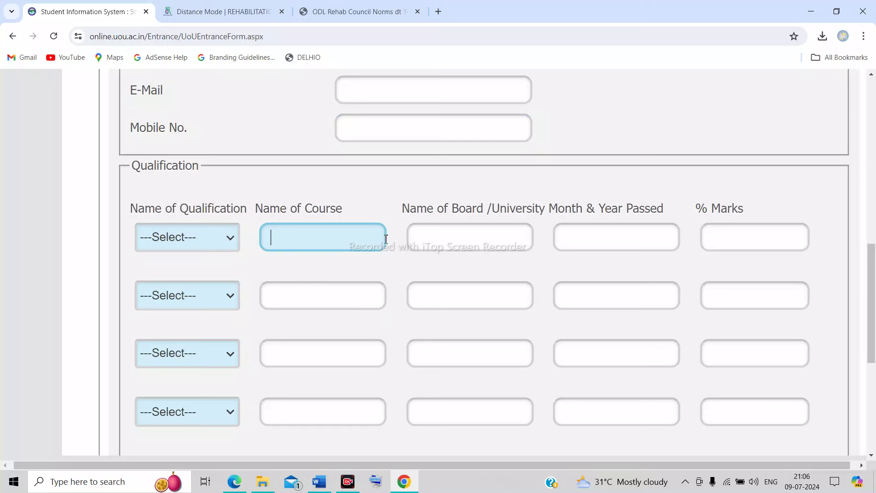
pyautogui.click(457, 235)
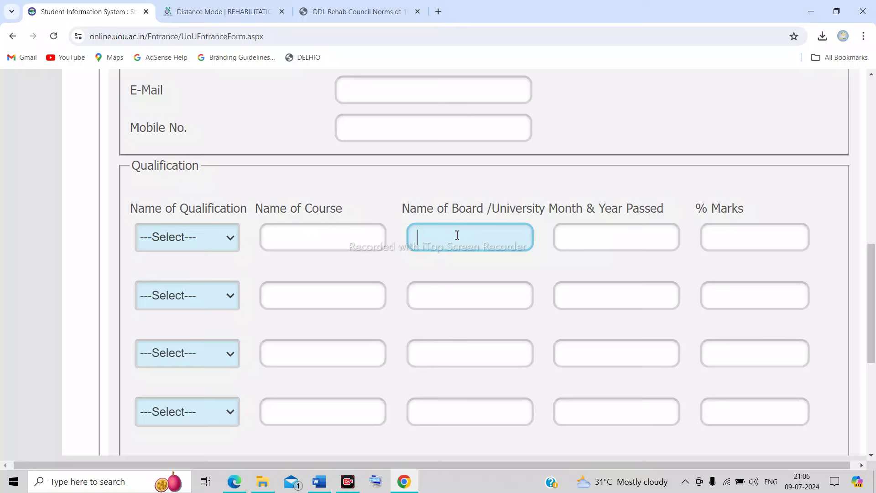
pyautogui.click(592, 236)
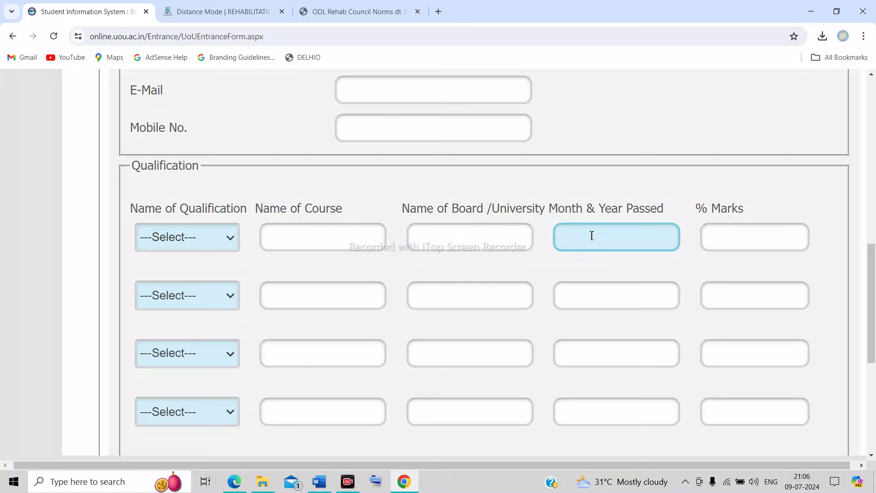
pyautogui.click(716, 236)
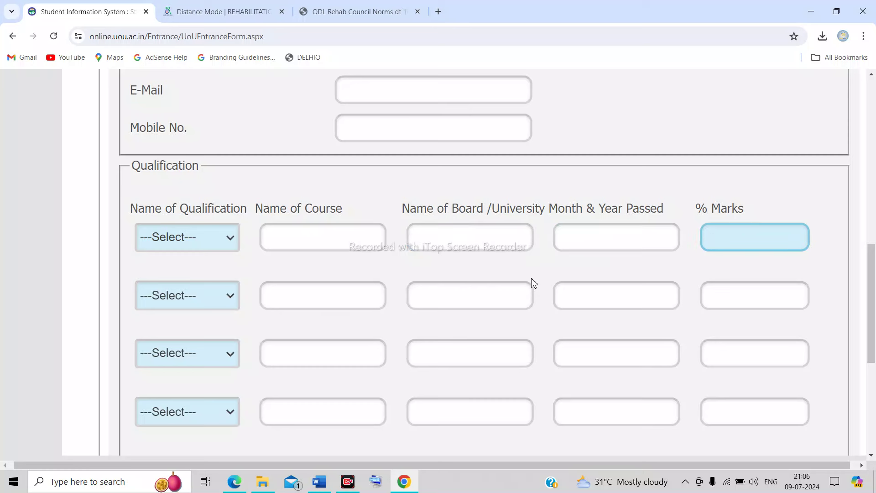
# - Examine the qualification options offered in the second, third and fourth rows of the Qualification section
pyautogui.scroll(-1, 534, 284)
pyautogui.scroll(-2, 534, 284)
pyautogui.click(215, 177)
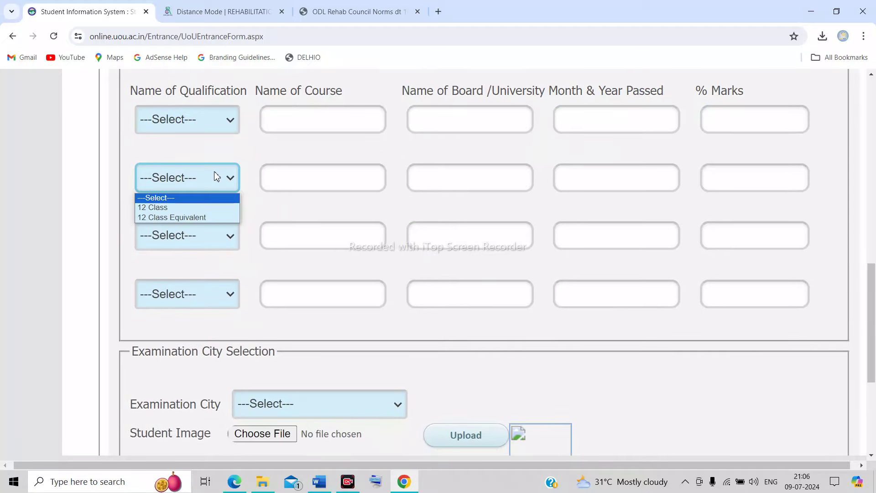
pyautogui.click(215, 238)
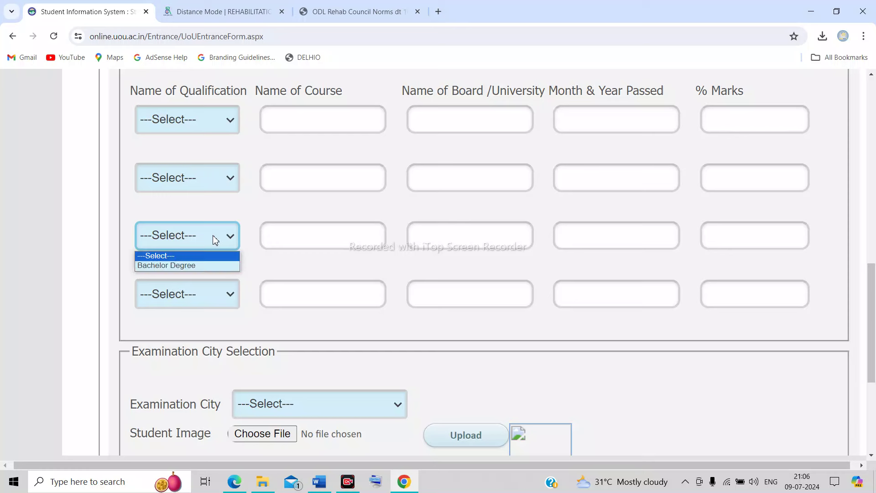
pyautogui.click(227, 296)
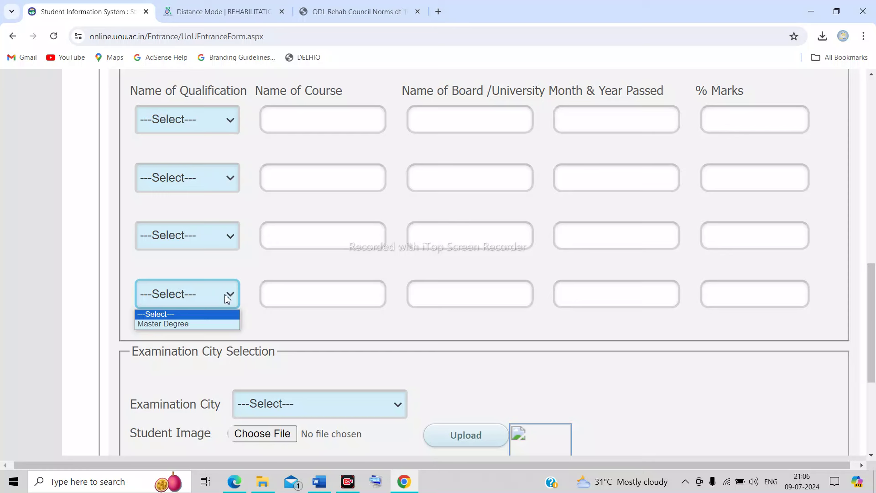
pyautogui.click(221, 235)
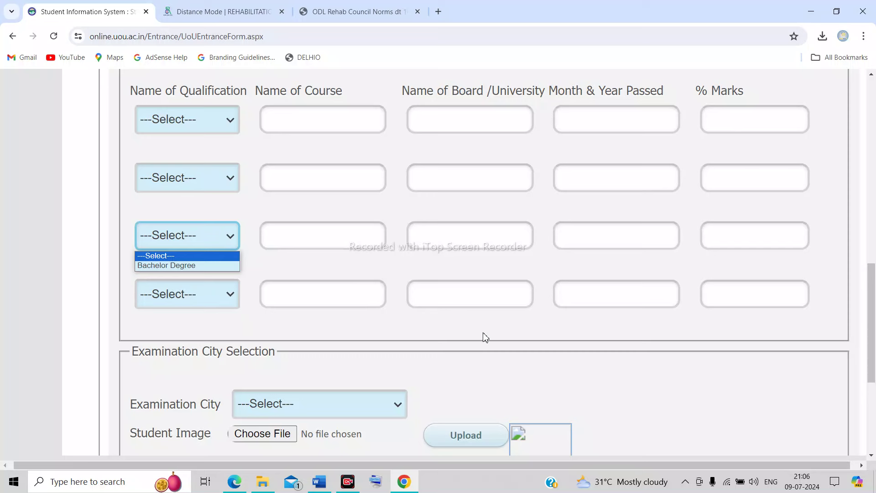
# - Examine the available Examination City options without choosing one
pyautogui.scroll(-4, 483, 337)
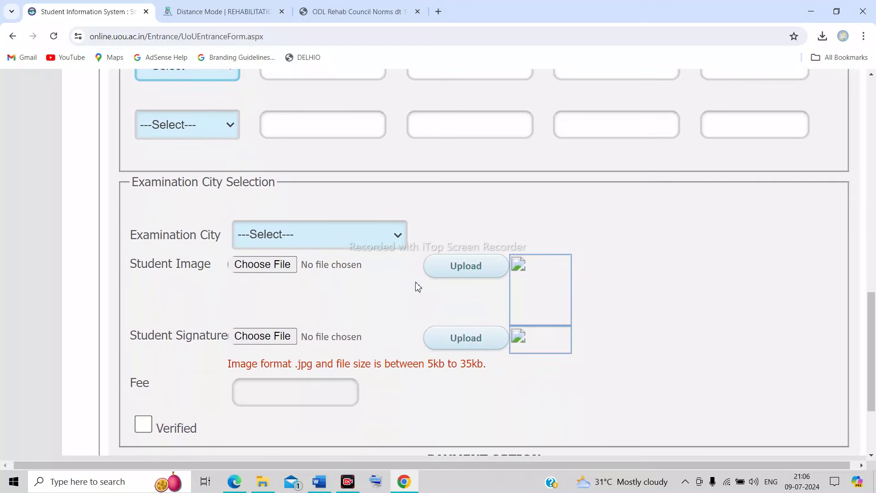
pyautogui.click(382, 245)
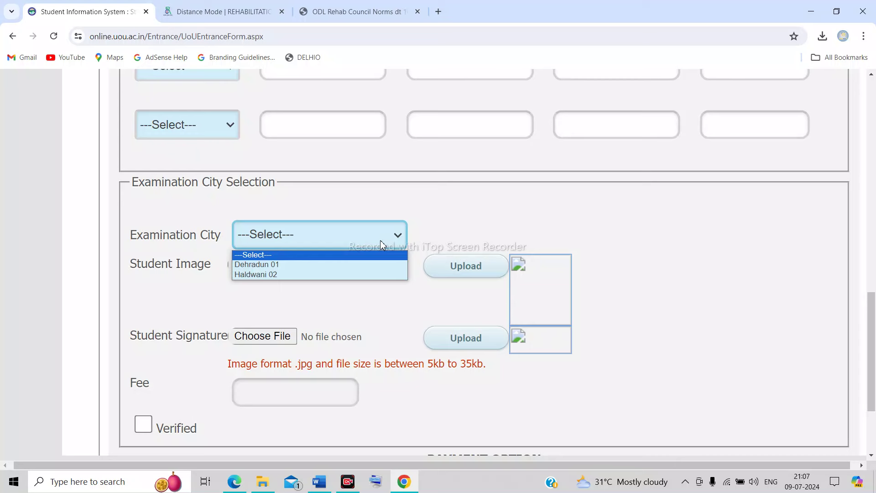
pyautogui.hotkey('ctrl', '+')
pyautogui.hotkey('ctrl', '+')
pyautogui.click(380, 240)
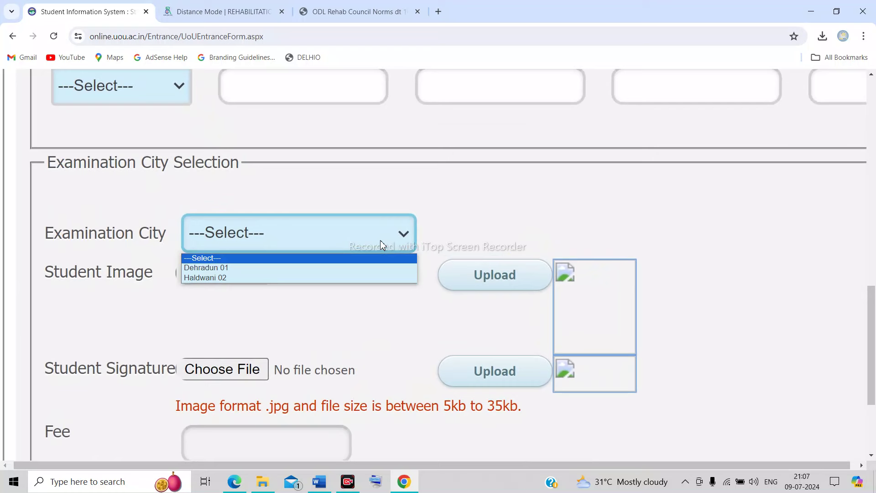
pyautogui.click(379, 240)
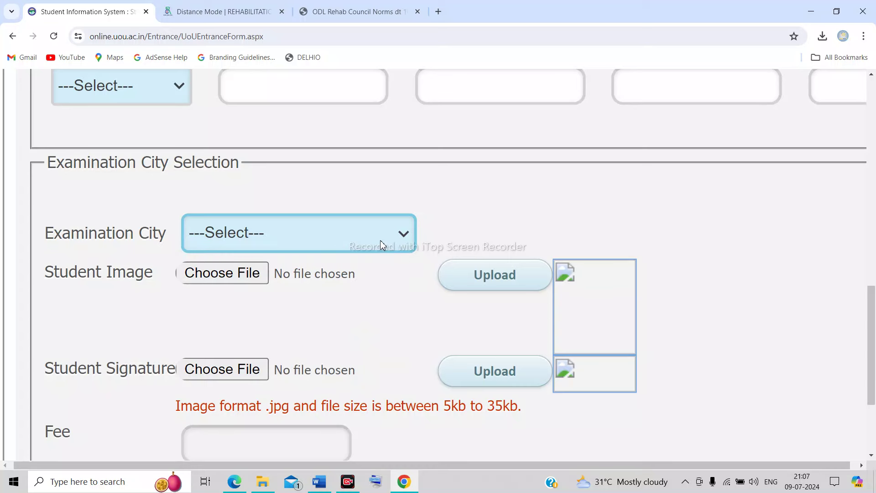
pyautogui.hotkey('ctrl', '-')
pyautogui.hotkey('ctrl', '-')
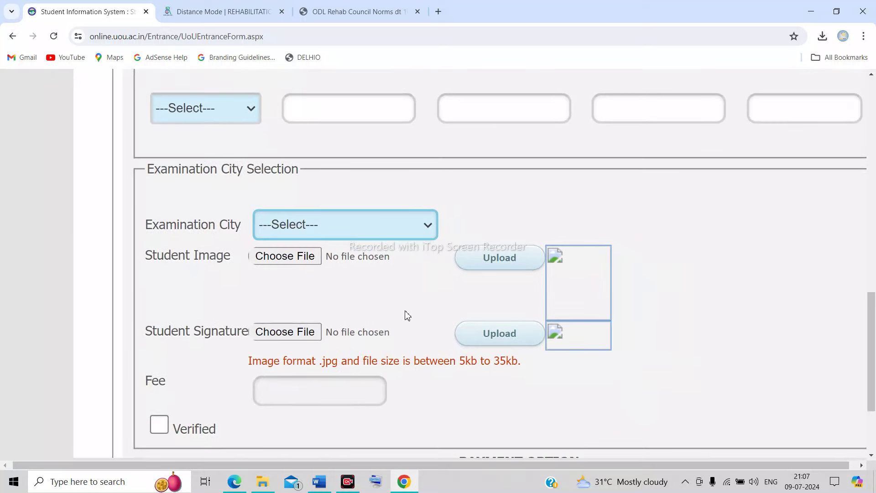
# - Review the student image, student signature, fee, verification and payment option fields at the end of the form
pyautogui.scroll(-1, 407, 315)
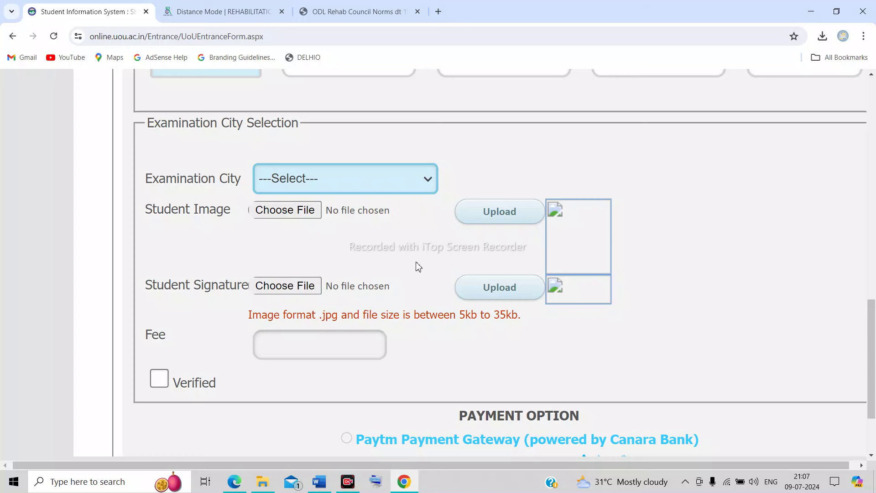
pyautogui.scroll(-1, 416, 325)
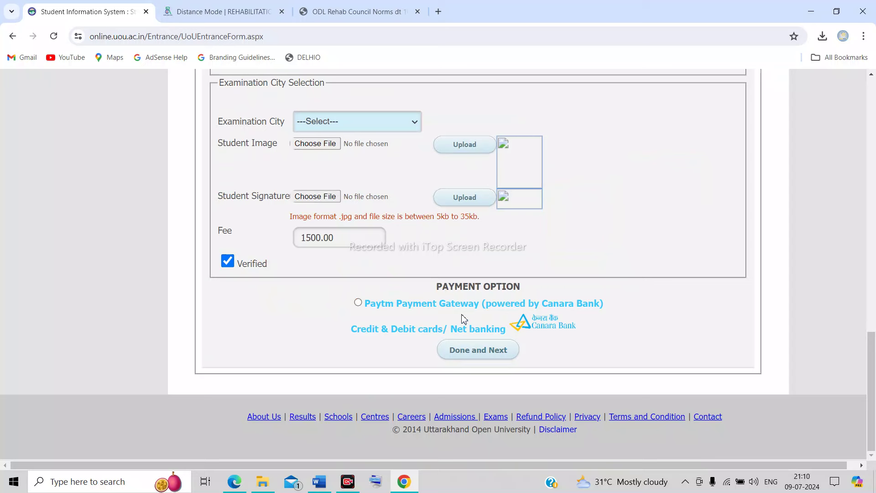
pyautogui.scroll(2, 464, 318)
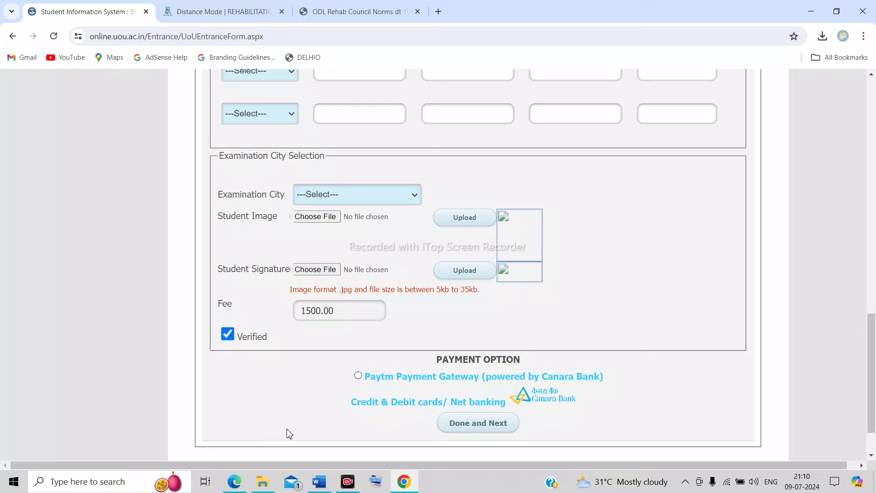
# - Switch to the prospectus PDF in Edge and check the entrance exam fee for each category and the important dates
pyautogui.click(234, 482)
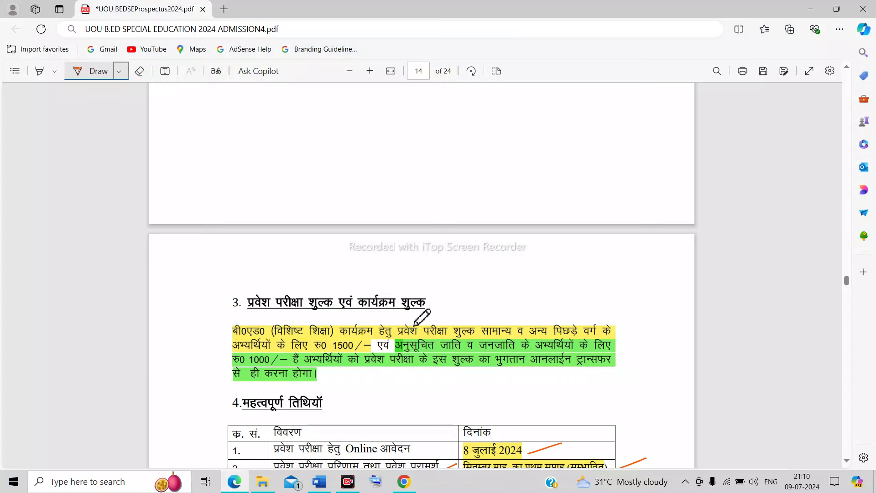
pyautogui.scroll(-3, 410, 320)
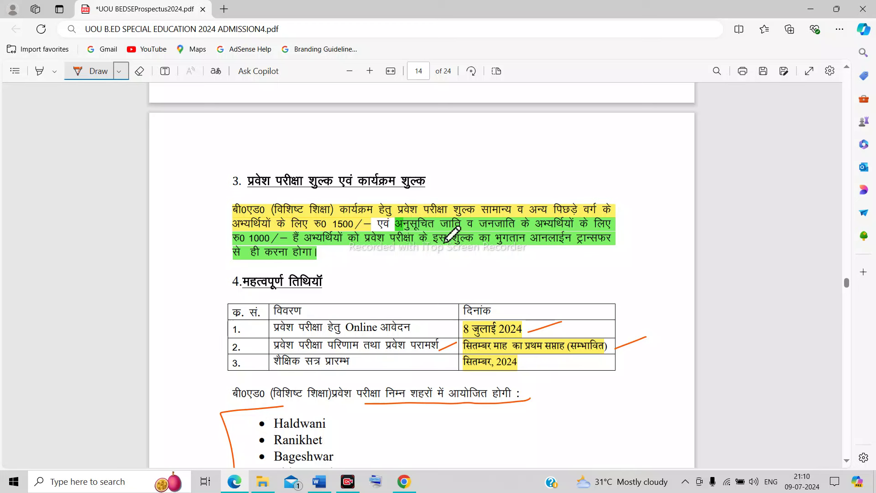
pyautogui.rightClick(404, 481)
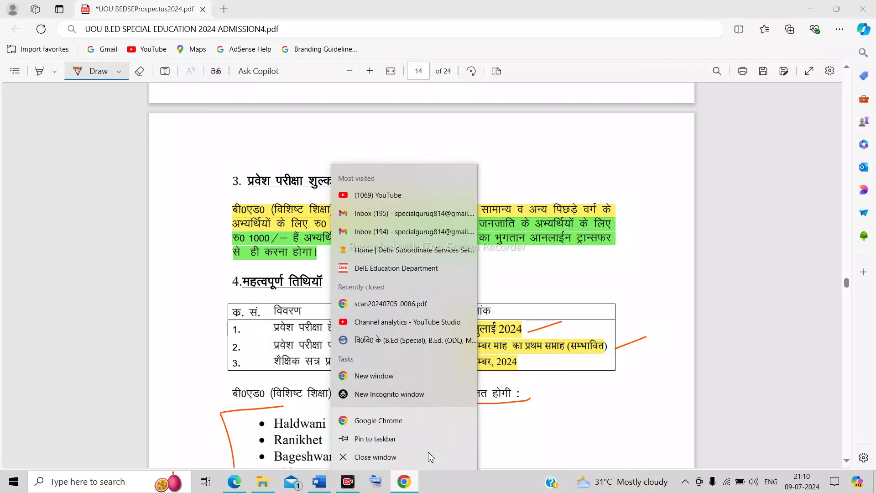
pyautogui.press('Escape')
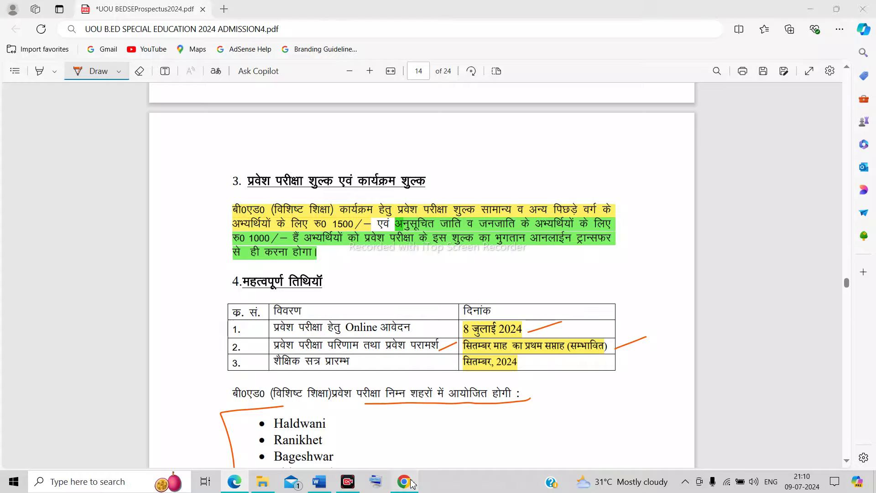
# - Switch back to the entrance form in Chrome and compare its Category and Domicile of Uttarakhand entries with the fee
pyautogui.click(413, 483)
pyautogui.scroll(5, 464, 274)
pyautogui.scroll(8, 464, 274)
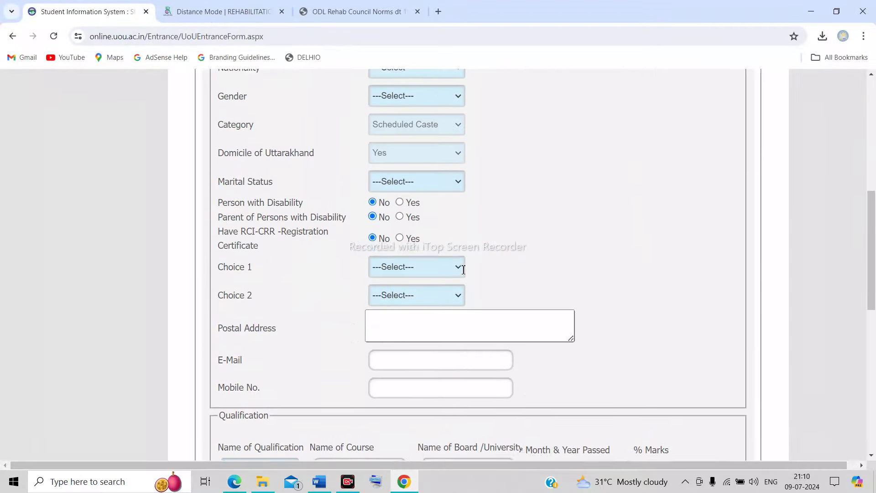
pyautogui.hotkey('ctrl', '+')
pyautogui.hotkey('ctrl', '+')
pyautogui.hotkey('ctrl', '+')
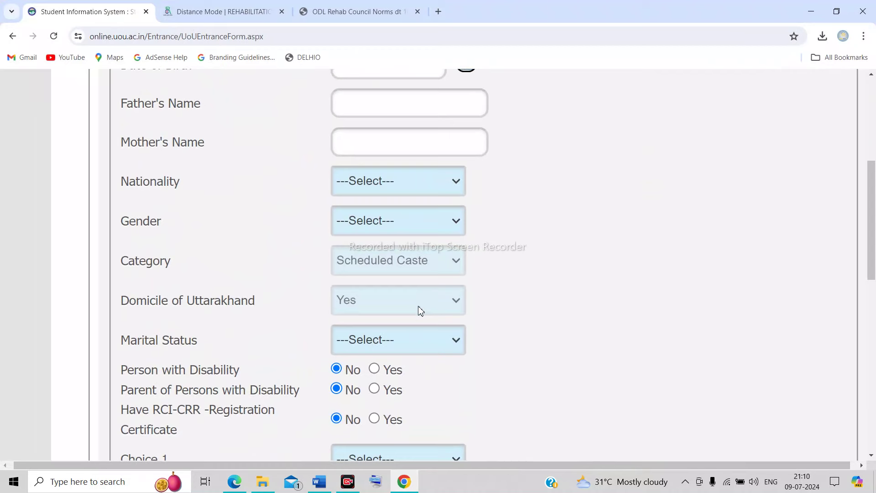
pyautogui.hotkey('ctrl', '-')
pyautogui.hotkey('ctrl', '-')
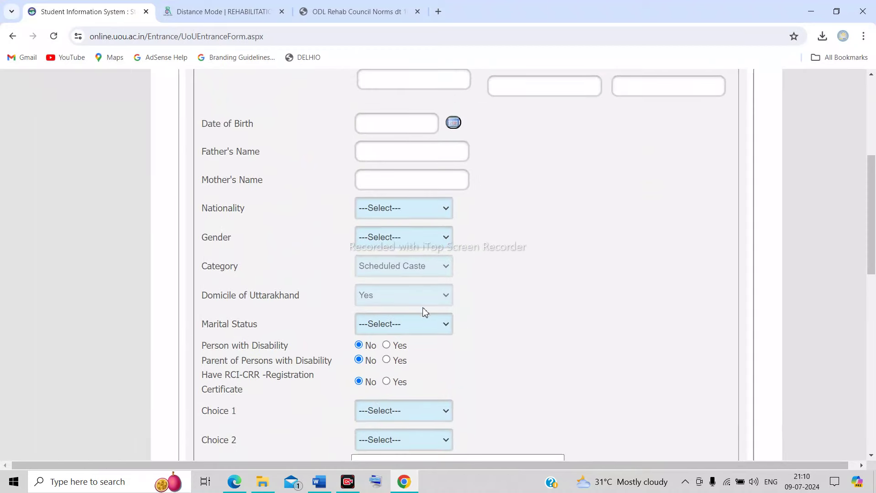
pyautogui.scroll(-15, 491, 340)
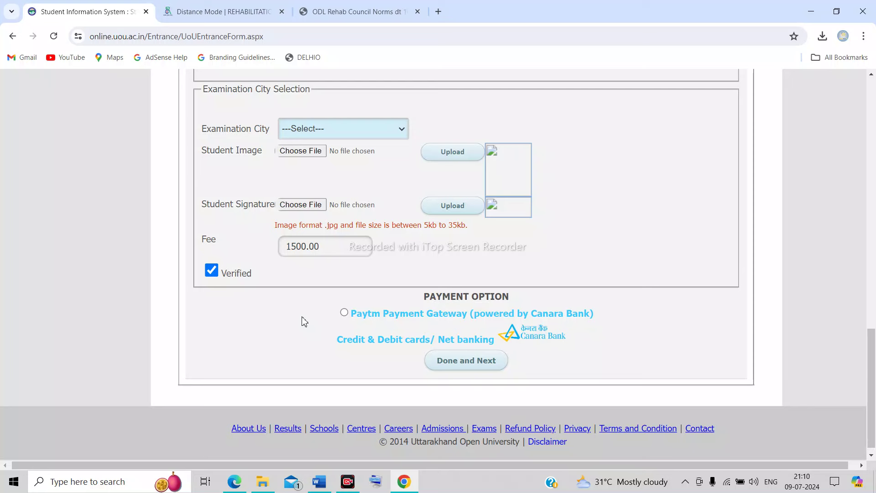
pyautogui.scroll(15, 304, 321)
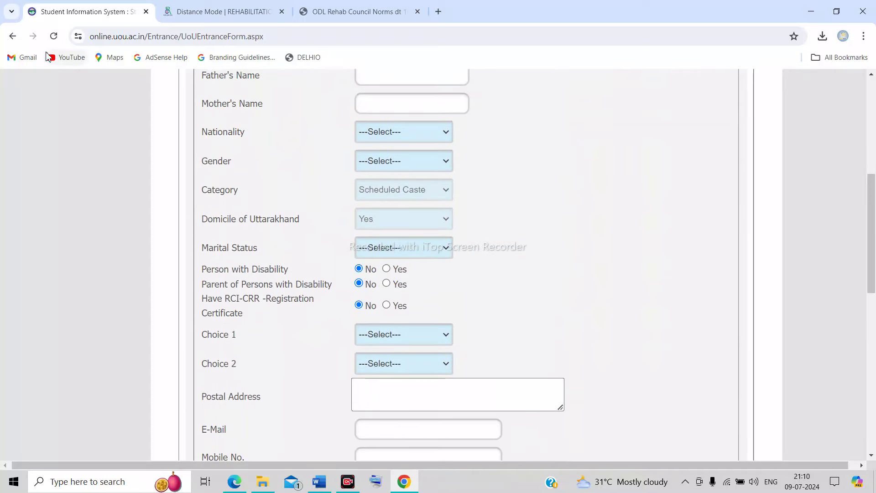
# - Reload the entrance form and set the Session to JULY-2024
pyautogui.click(54, 40)
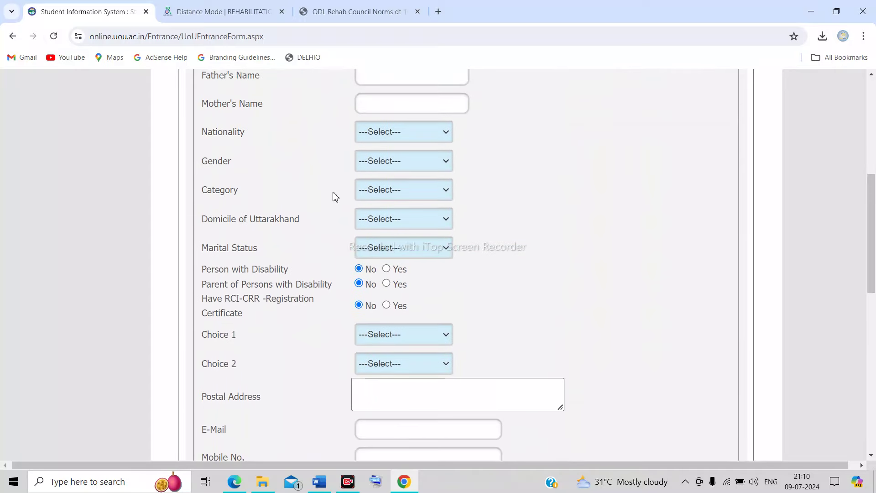
pyautogui.scroll(4, 335, 196)
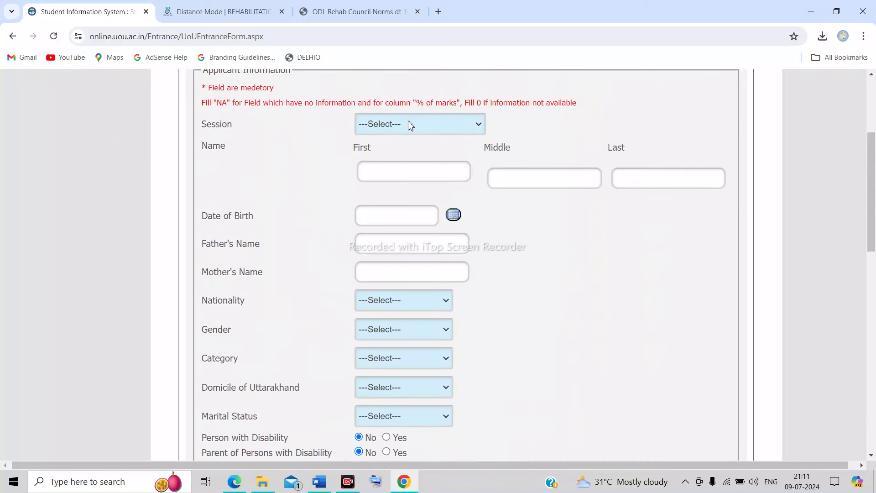
pyautogui.click(409, 124)
pyautogui.click(406, 148)
pyautogui.scroll(-6, 436, 162)
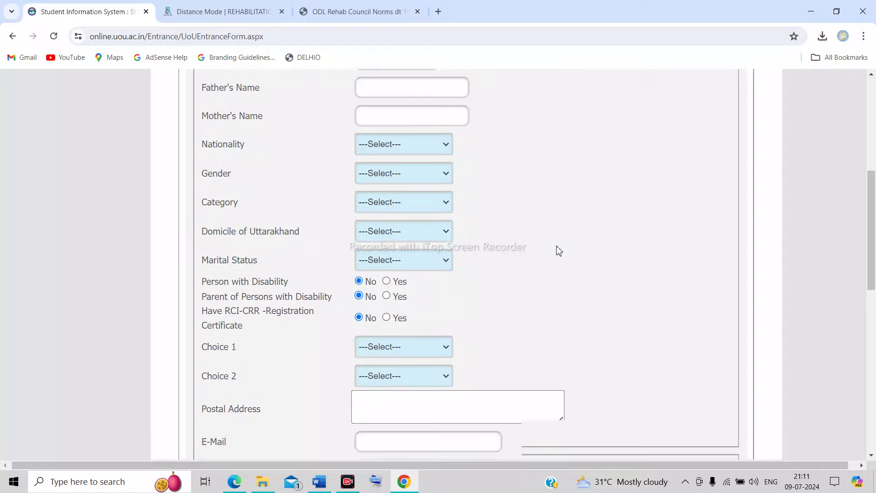
pyautogui.scroll(1, 411, 195)
pyautogui.scroll(5, 413, 158)
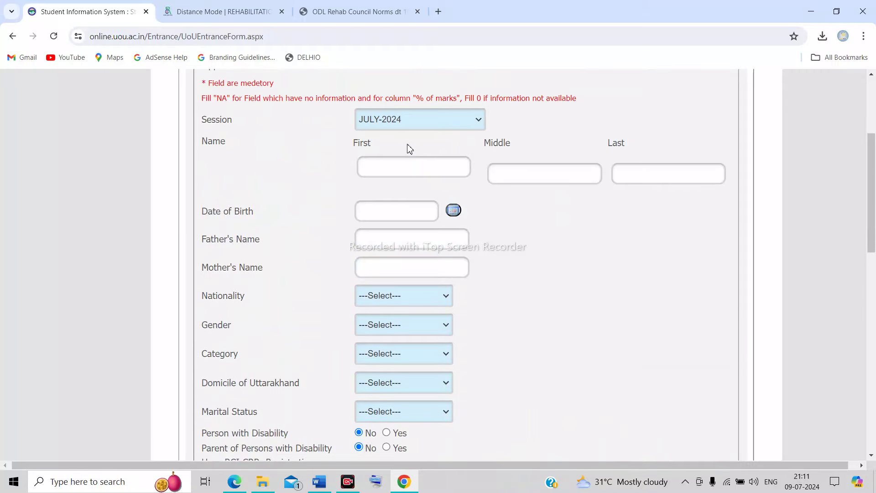
# - Set Category to General and Domicile of Uttarakhand to Yes
pyautogui.scroll(-1, 414, 265)
pyautogui.scroll(-1, 414, 266)
pyautogui.click(387, 261)
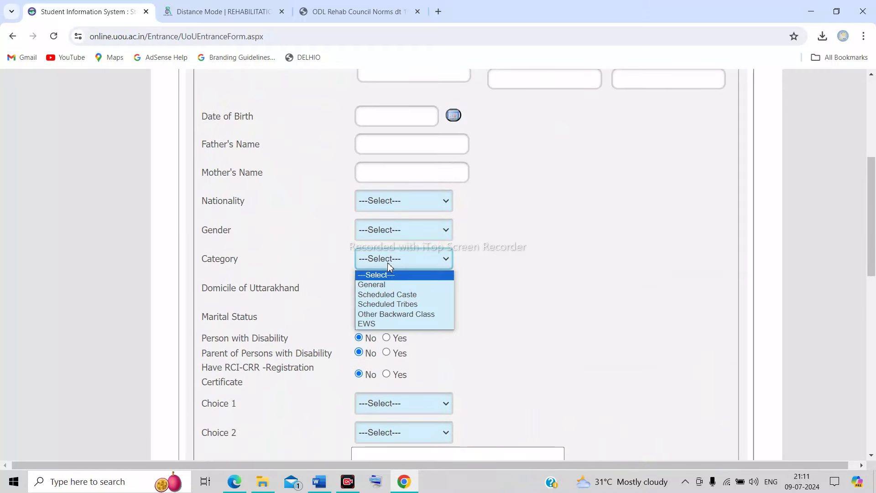
pyautogui.click(386, 284)
pyautogui.scroll(-1, 491, 300)
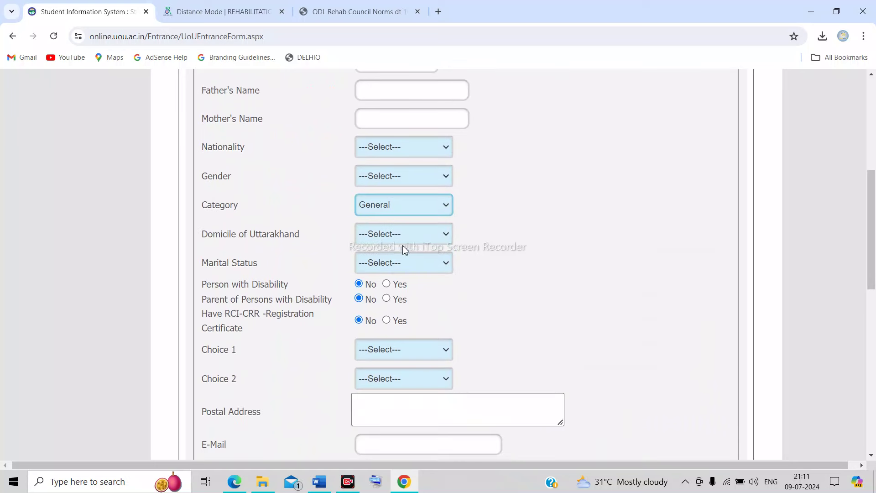
pyautogui.click(393, 235)
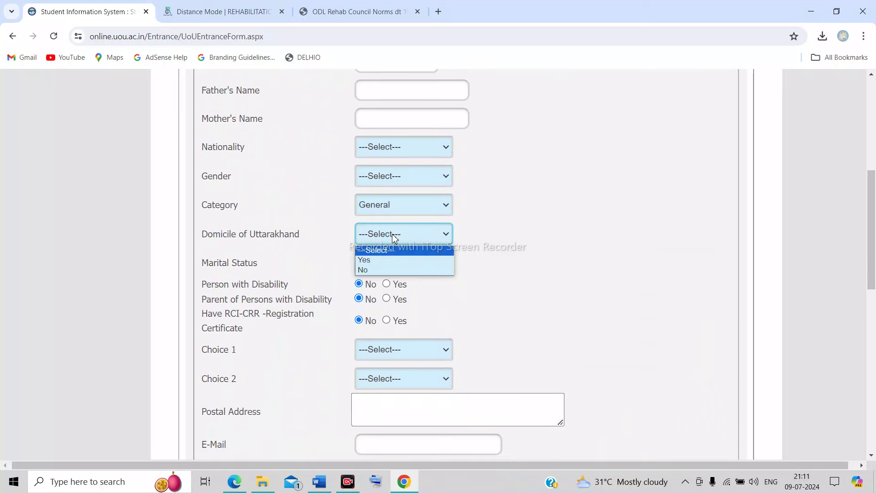
pyautogui.click(390, 264)
# - Mark the form as Verified and check the fee against the General category and domicile entries
pyautogui.scroll(-10, 497, 299)
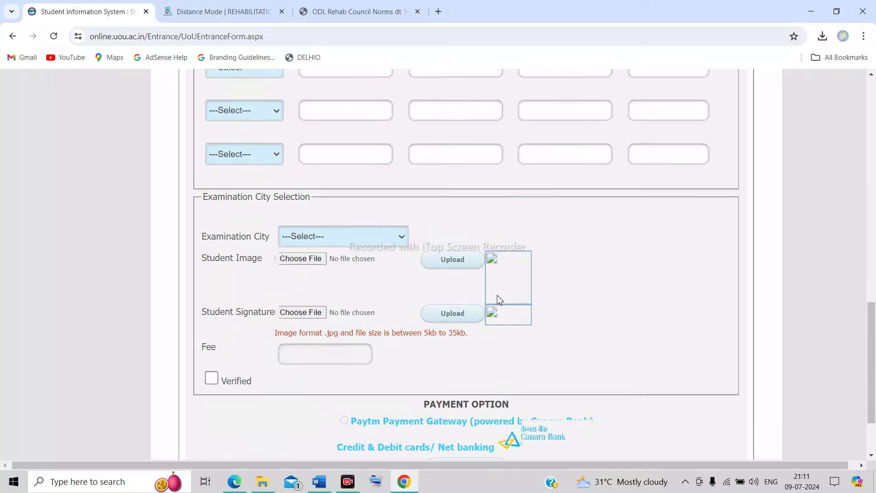
pyautogui.scroll(-2, 500, 299)
pyautogui.click(212, 259)
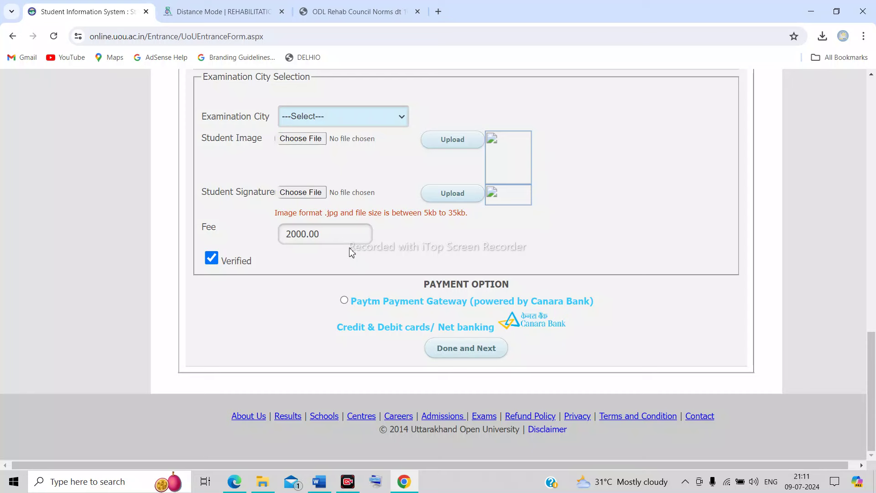
pyautogui.scroll(2, 406, 255)
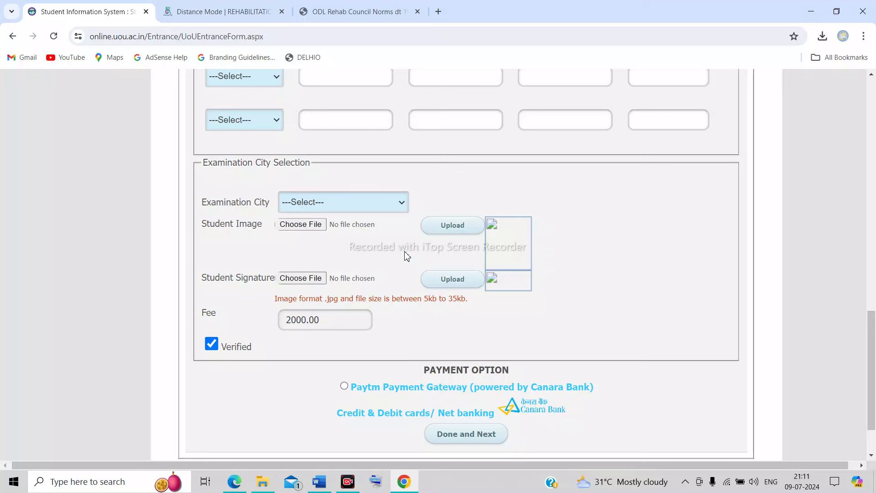
pyautogui.scroll(14, 406, 255)
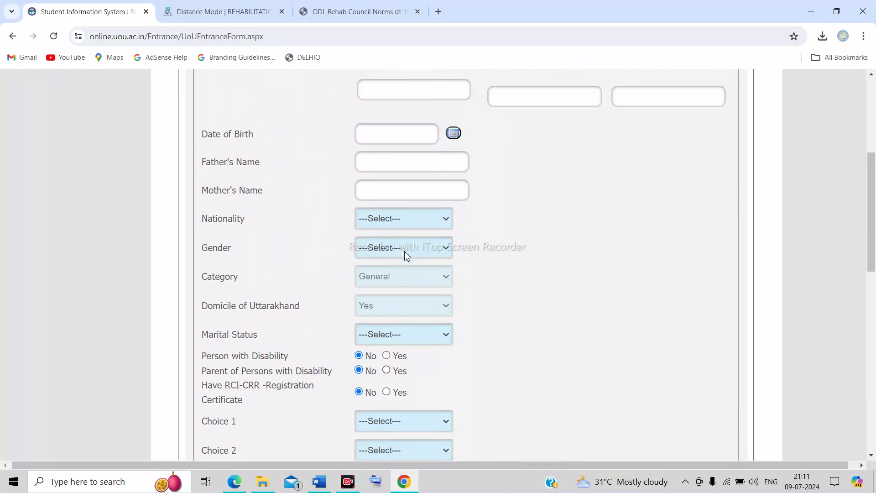
# - Reload the entrance form and set Category to Other Backward Class and Domicile of Uttarakhand to Yes
pyautogui.click(54, 36)
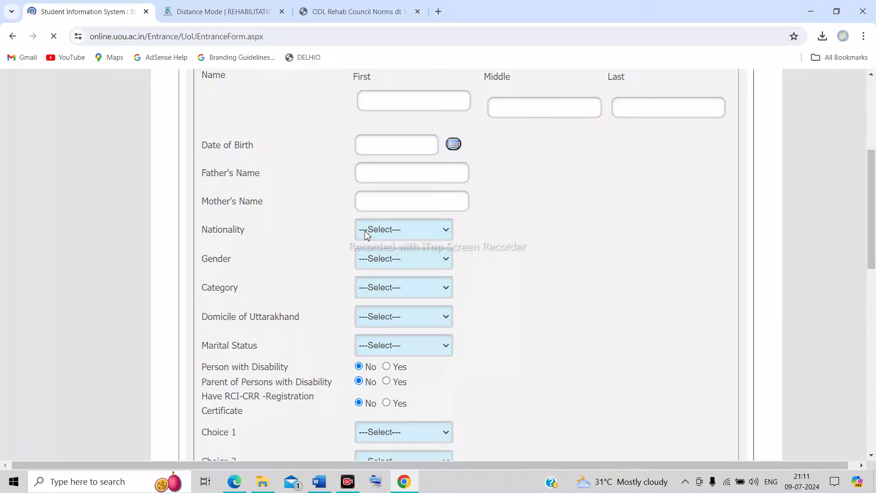
pyautogui.click(407, 289)
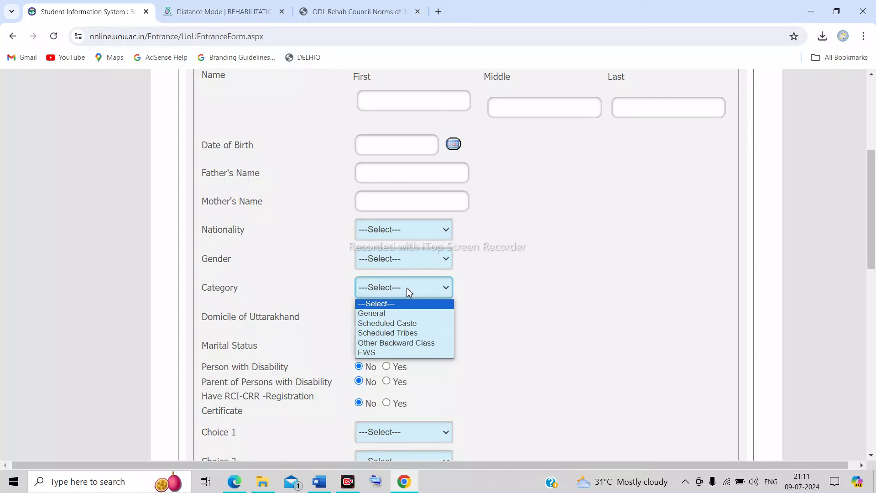
pyautogui.click(403, 345)
pyautogui.click(395, 318)
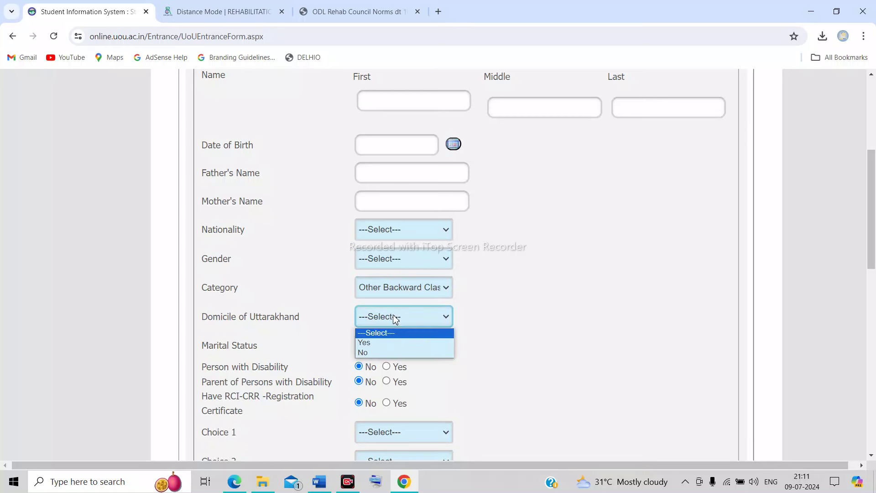
pyautogui.click(392, 342)
# - Try to mark the form as Verified to generate the fee without a session selected
pyautogui.scroll(-10, 505, 328)
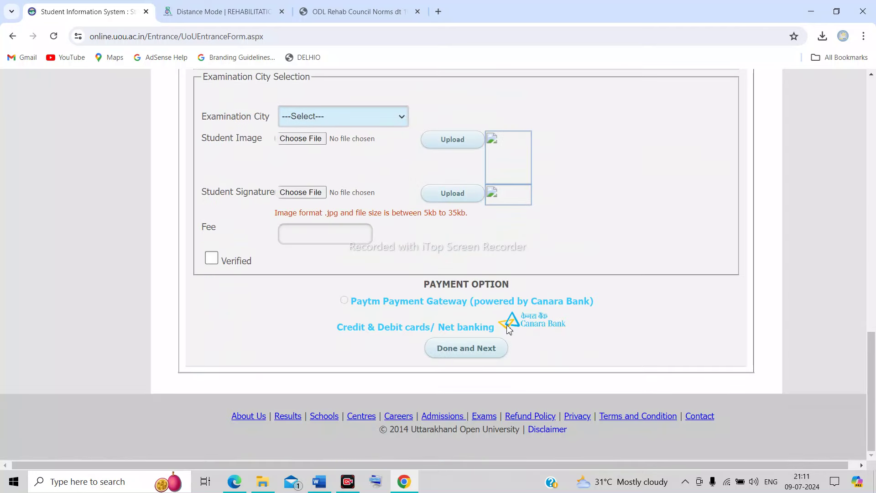
pyautogui.click(212, 258)
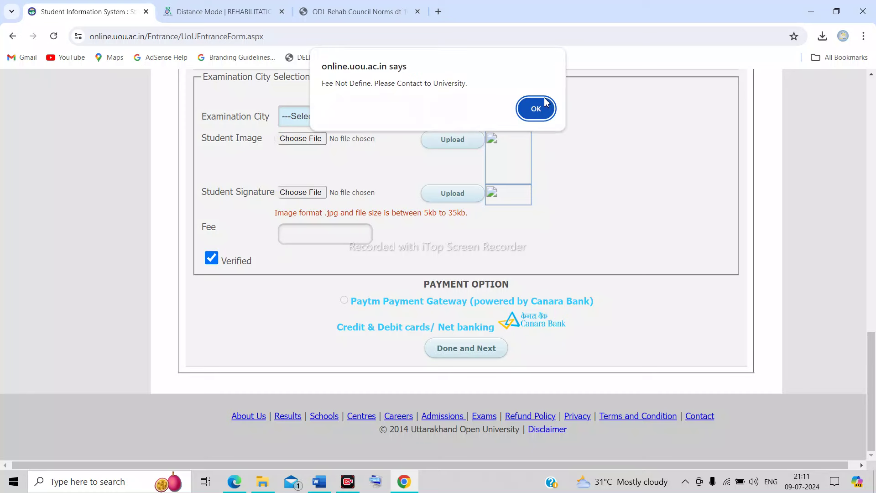
pyautogui.click(545, 104)
# - Set the form's Session to JULY-2024
pyautogui.scroll(10, 454, 196)
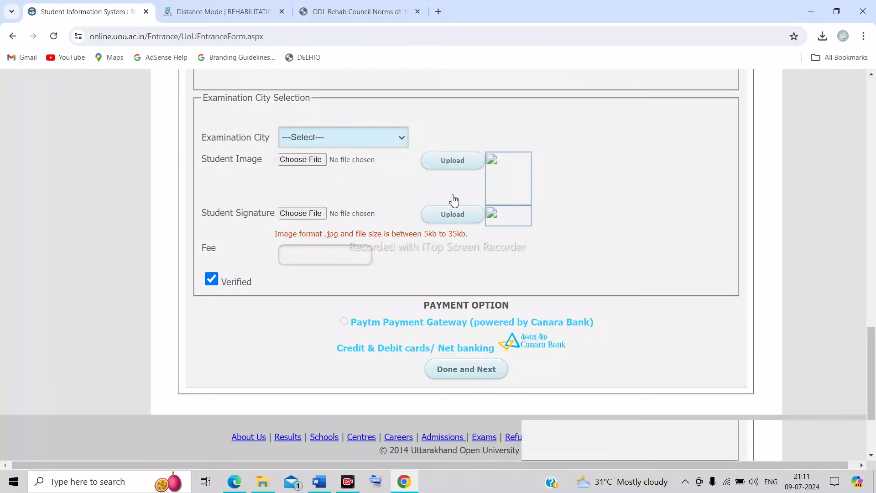
pyautogui.scroll(3, 454, 196)
pyautogui.click(453, 223)
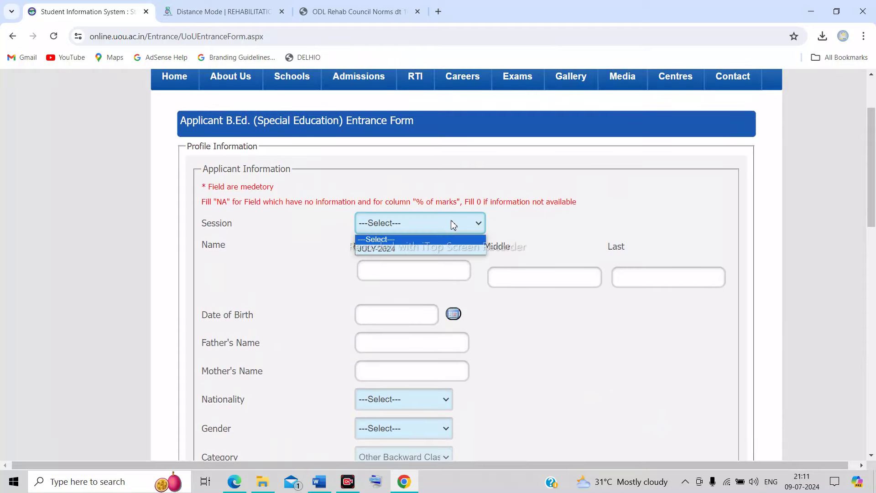
pyautogui.click(450, 249)
# - Clear the Verified checkbox and mark it again to generate the fee for the chosen session, category and domicile
pyautogui.scroll(-15, 495, 300)
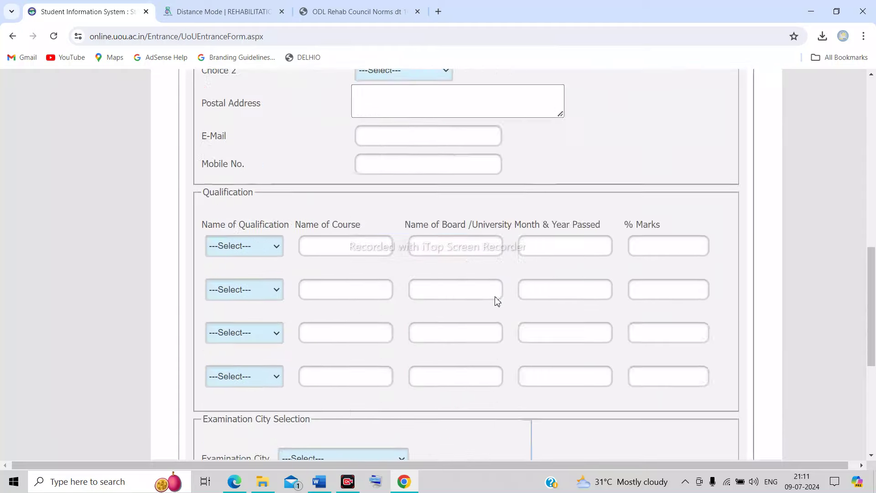
pyautogui.scroll(15, 294, 248)
pyautogui.scroll(-10, 332, 260)
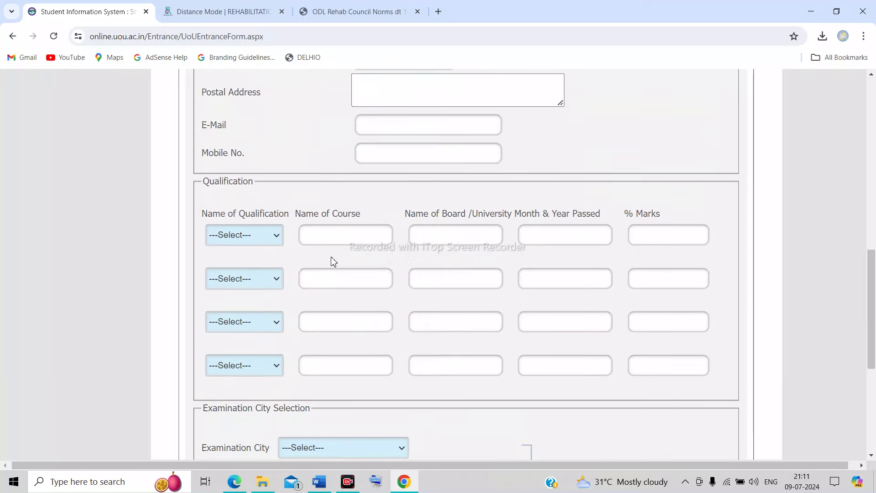
pyautogui.scroll(-3, 333, 258)
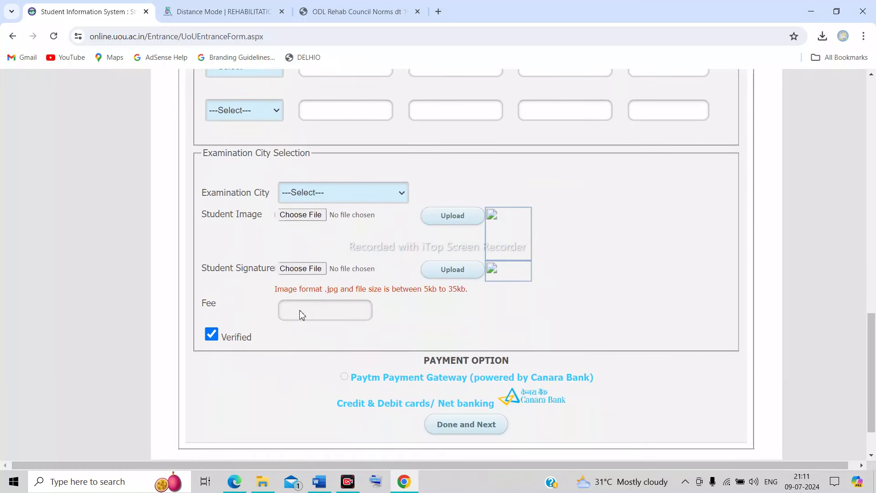
pyautogui.click(217, 335)
pyautogui.click(218, 335)
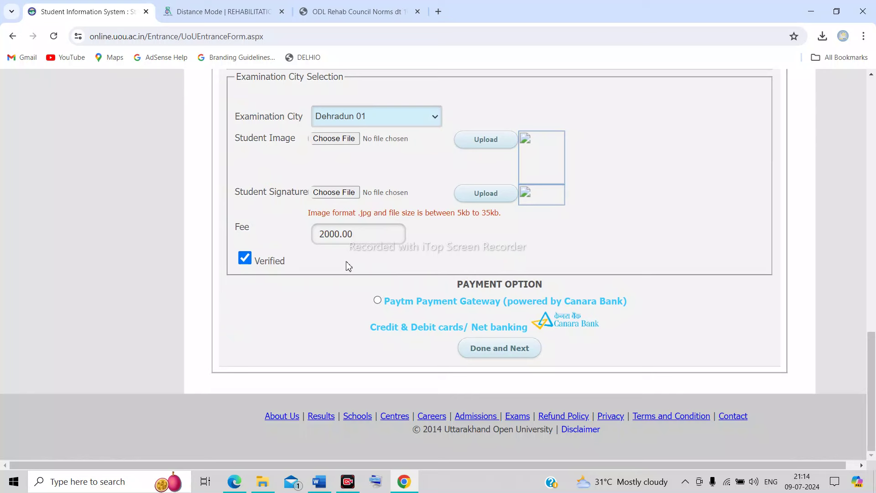
# - Choose the Paytm Payment Gateway (powered by Canara Bank) as payment option and review the entries in the applicant information
pyautogui.scroll(1, 349, 265)
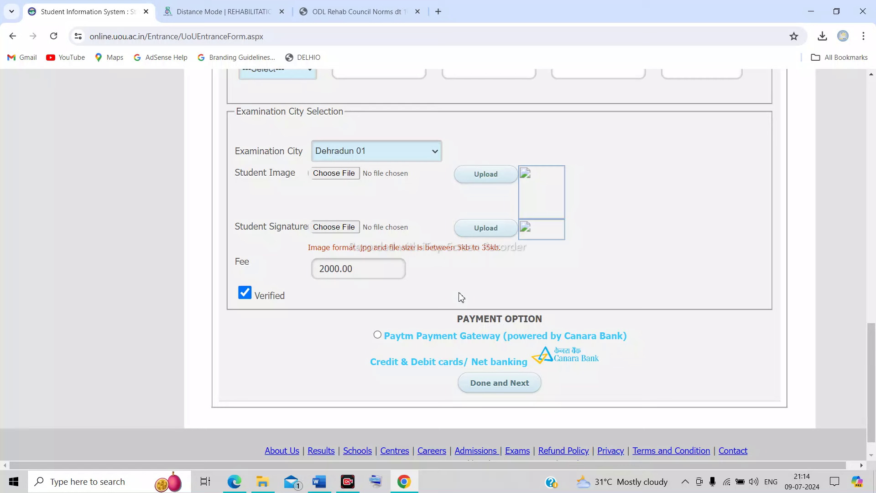
pyautogui.scroll(1, 461, 298)
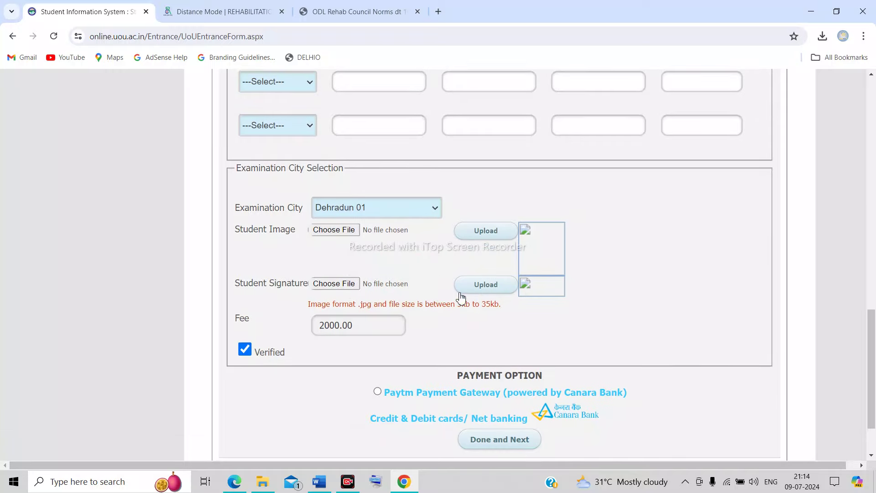
pyautogui.scroll(-2, 461, 297)
pyautogui.click(378, 301)
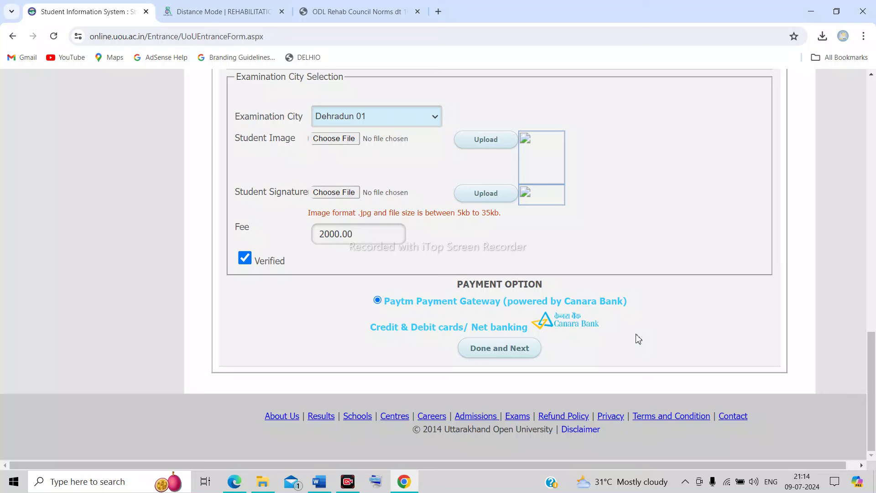
pyautogui.scroll(15, 638, 338)
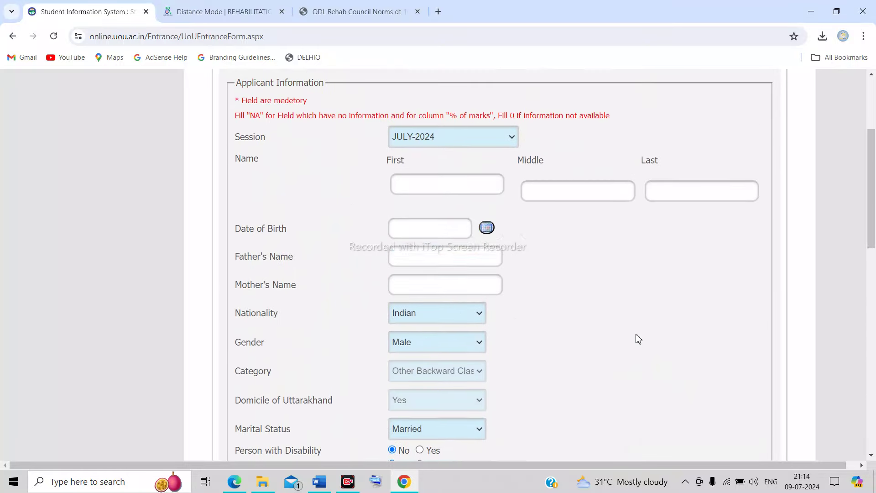
pyautogui.scroll(3, 639, 339)
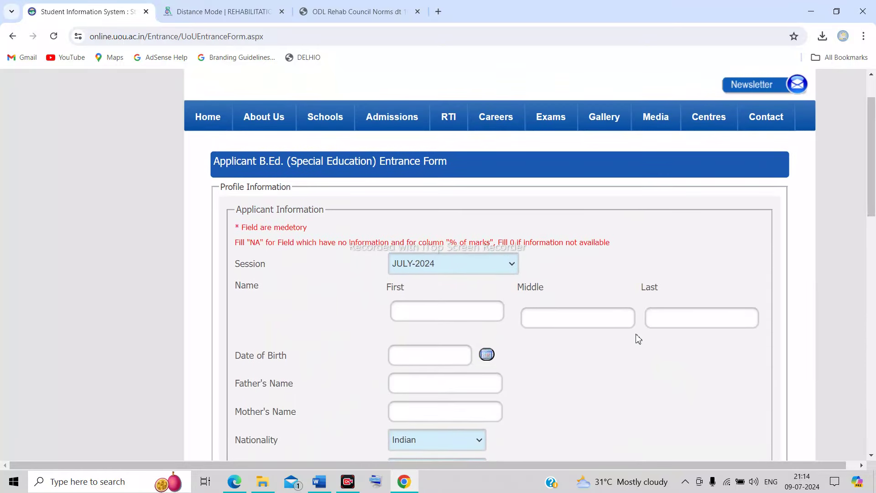